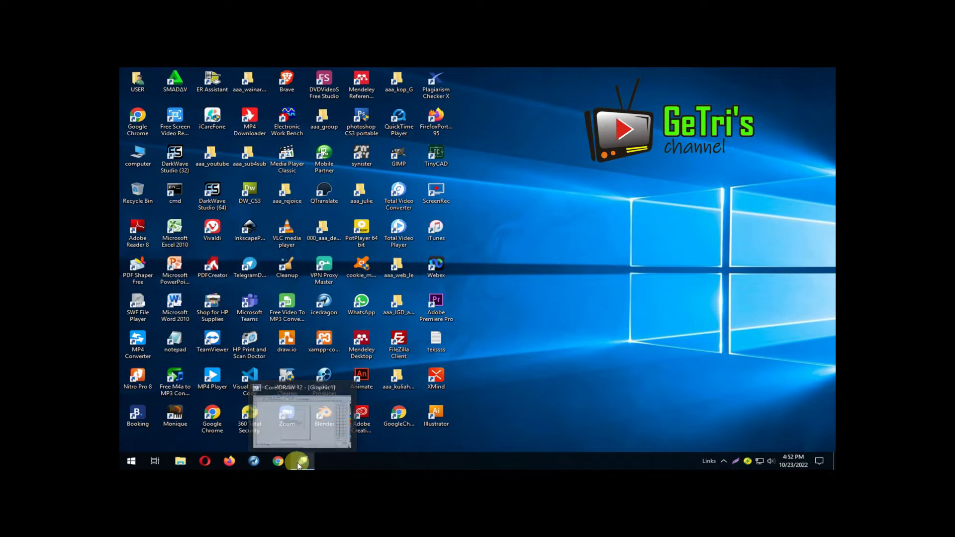
# Step: Switch to CorelDRAW 12 and trace the lowest leaf at the floral ornament's lower-left corner with a closed seven-node straight-line Bezier outline
pyautogui.click(300, 462)
pyautogui.click(127, 132)
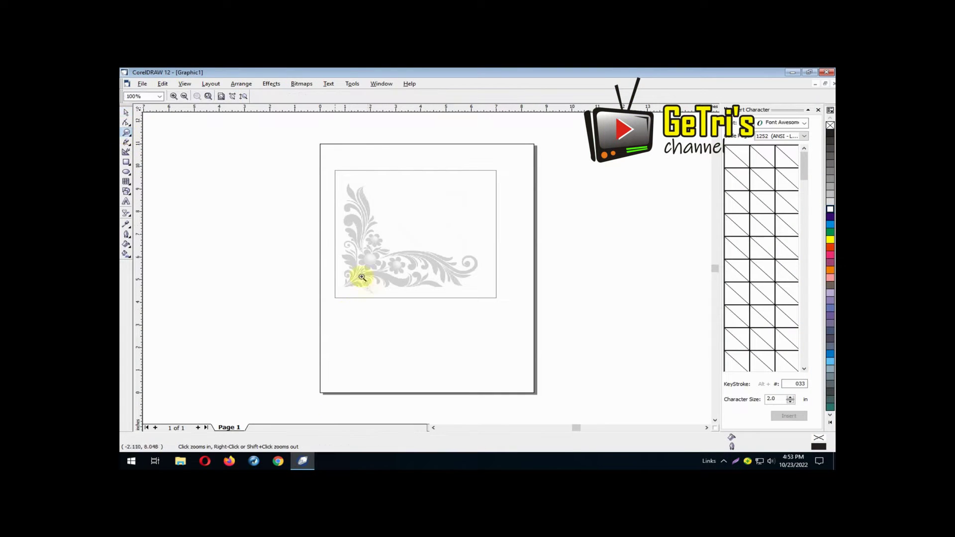
pyautogui.moveTo(335, 258); pyautogui.dragTo(383, 291)
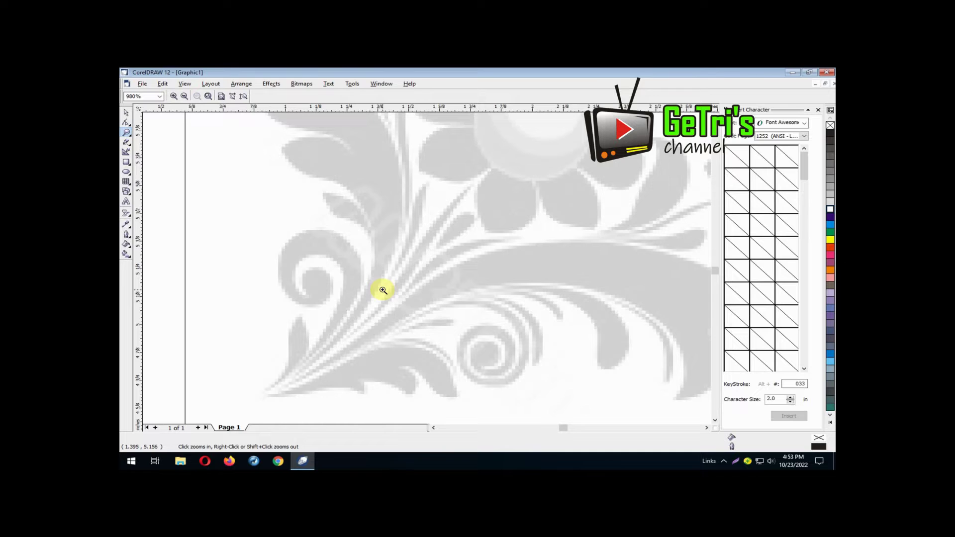
pyautogui.click(127, 142)
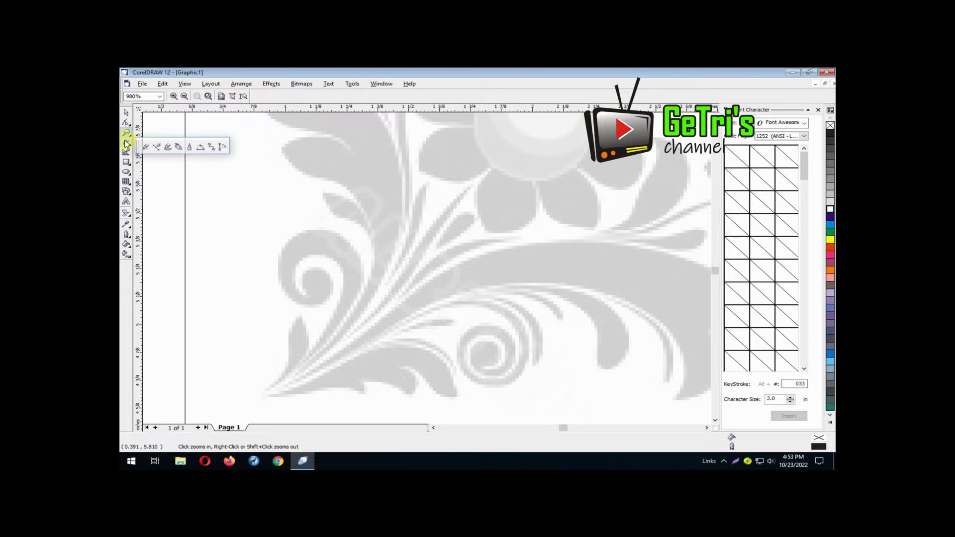
pyautogui.click(157, 147)
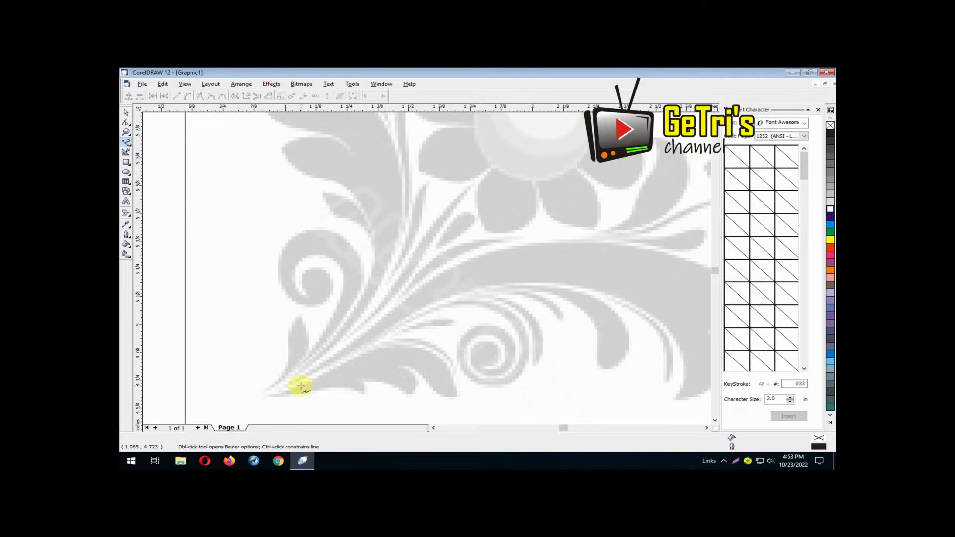
pyautogui.click(270, 395)
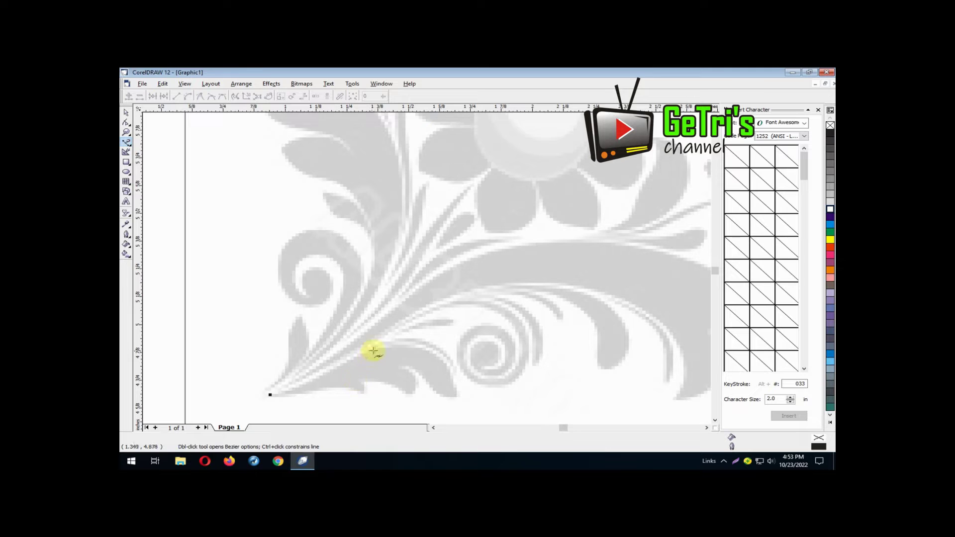
pyautogui.click(423, 349)
pyautogui.moveTo(458, 396); pyautogui.dragTo(399, 367)
pyautogui.click(412, 394)
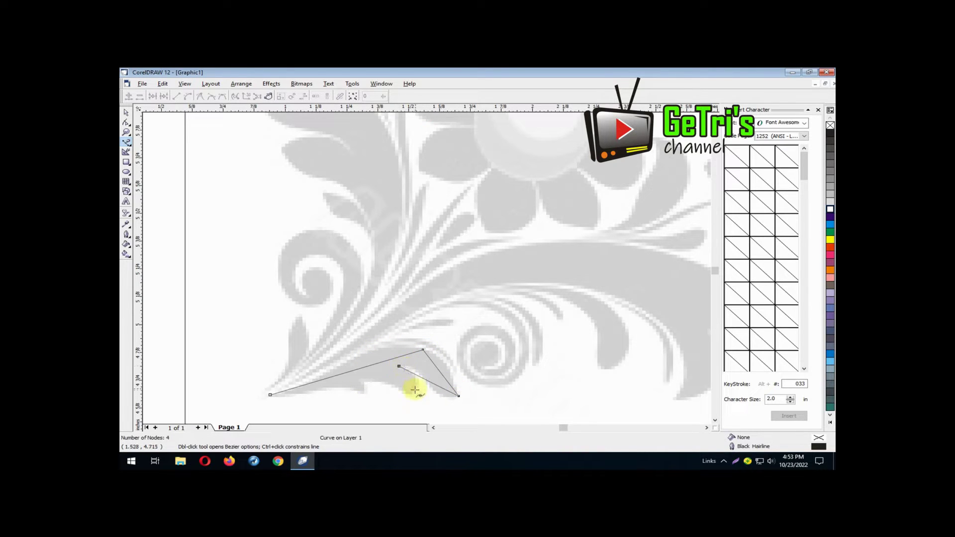
pyautogui.click(362, 380)
pyautogui.click(361, 394)
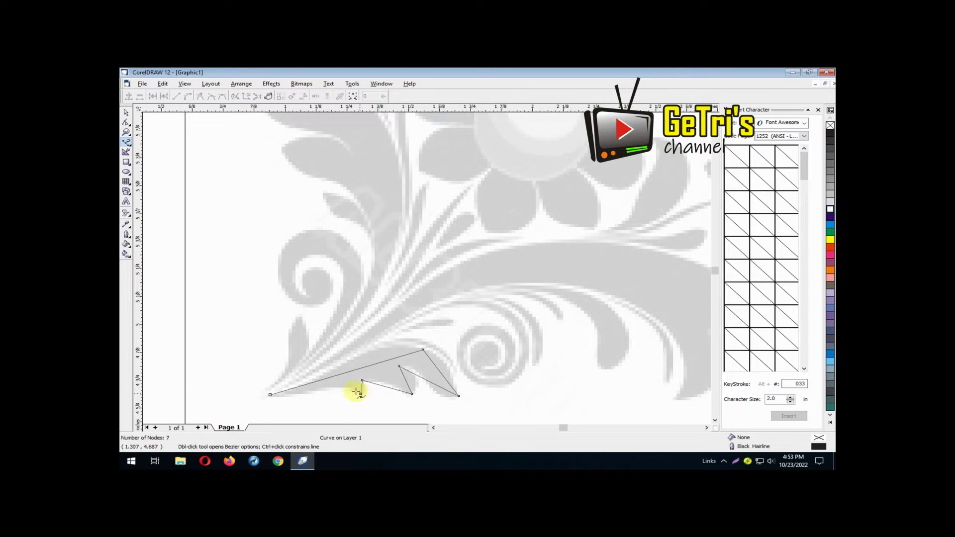
pyautogui.click(270, 396)
# Step: Select all seven nodes of the lowest leaf's outline and convert its straight segments to curves
pyautogui.click(126, 112)
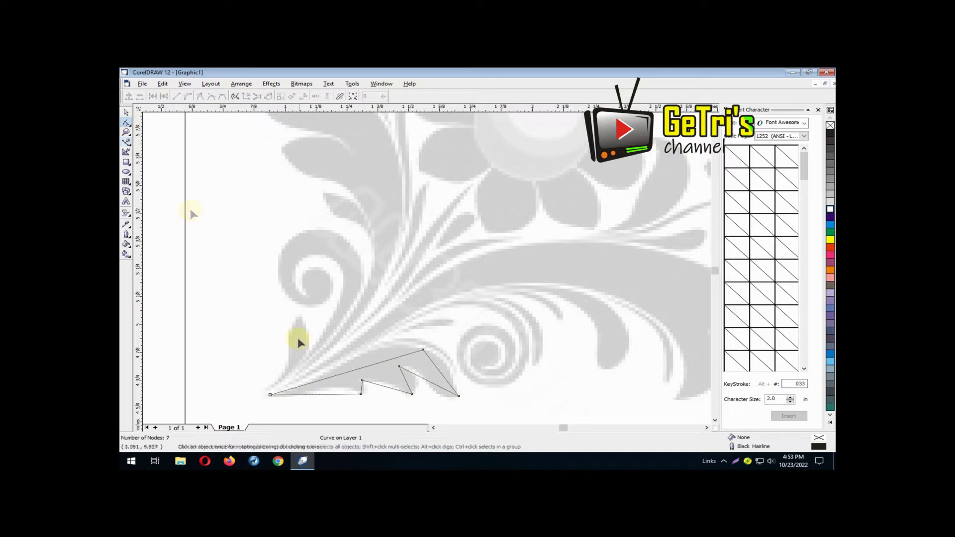
pyautogui.moveTo(262, 335); pyautogui.dragTo(462, 407)
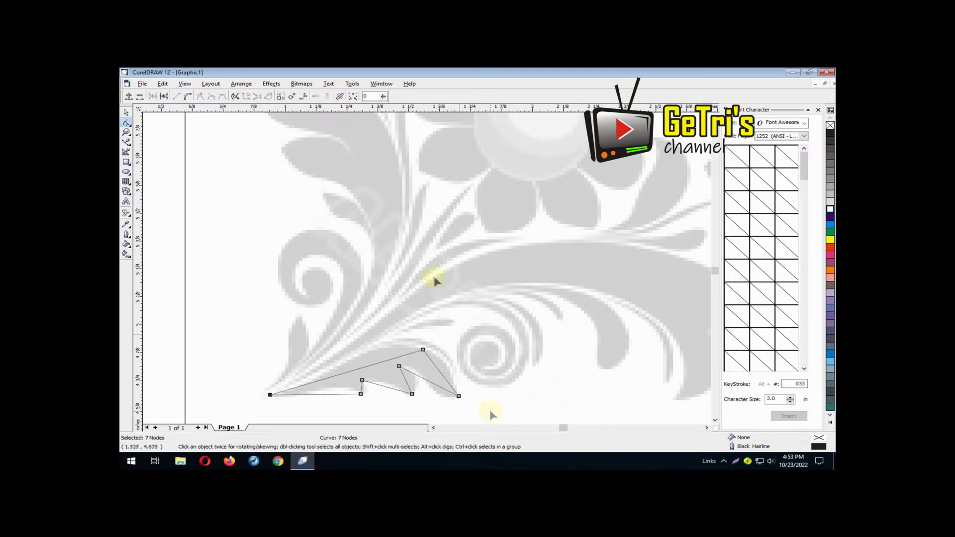
pyautogui.click(188, 97)
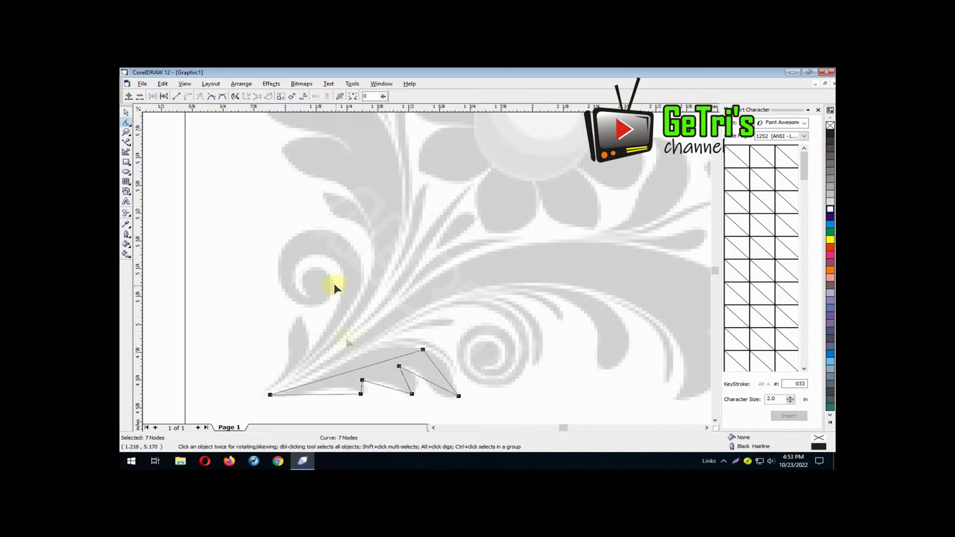
# Step: Bend the upper edge and the outer tip segment of the lowest leaf's outline to follow the reference image
pyautogui.click(438, 368)
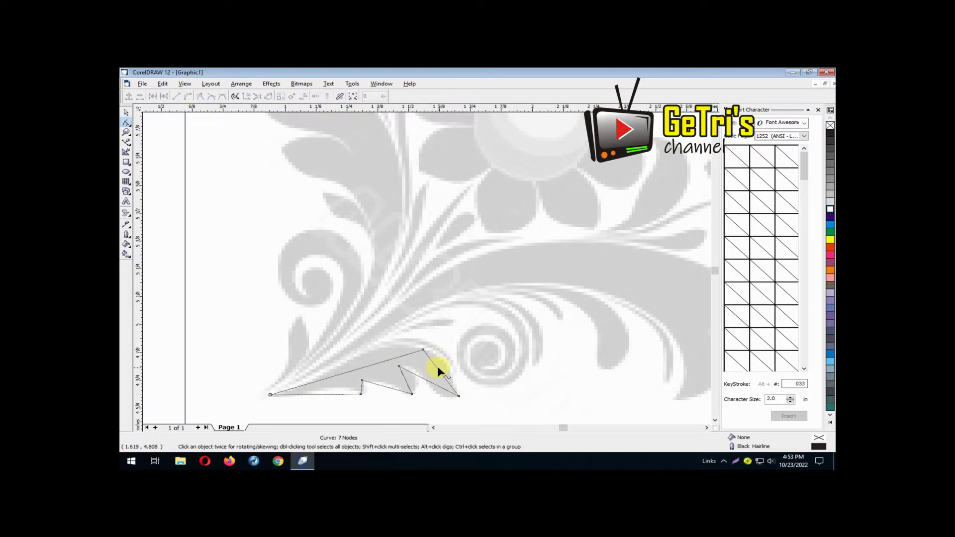
pyautogui.moveTo(437, 366); pyautogui.dragTo(444, 360)
pyautogui.click(459, 396)
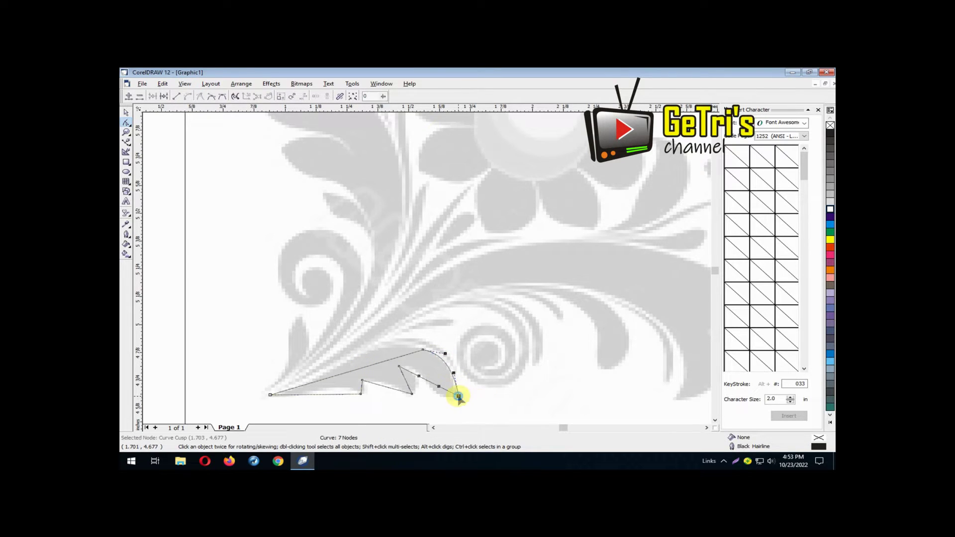
pyautogui.moveTo(455, 376); pyautogui.dragTo(455, 353)
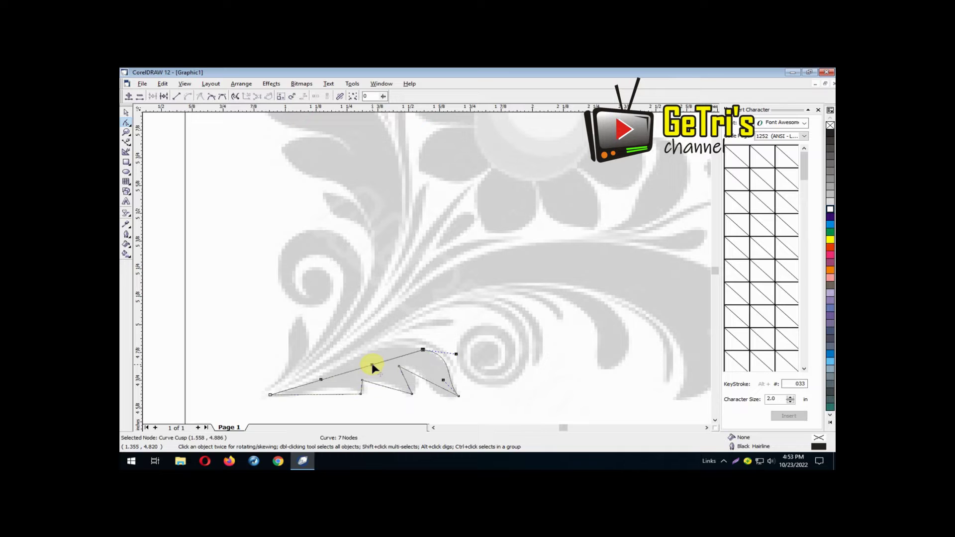
pyautogui.moveTo(373, 365); pyautogui.dragTo(353, 337)
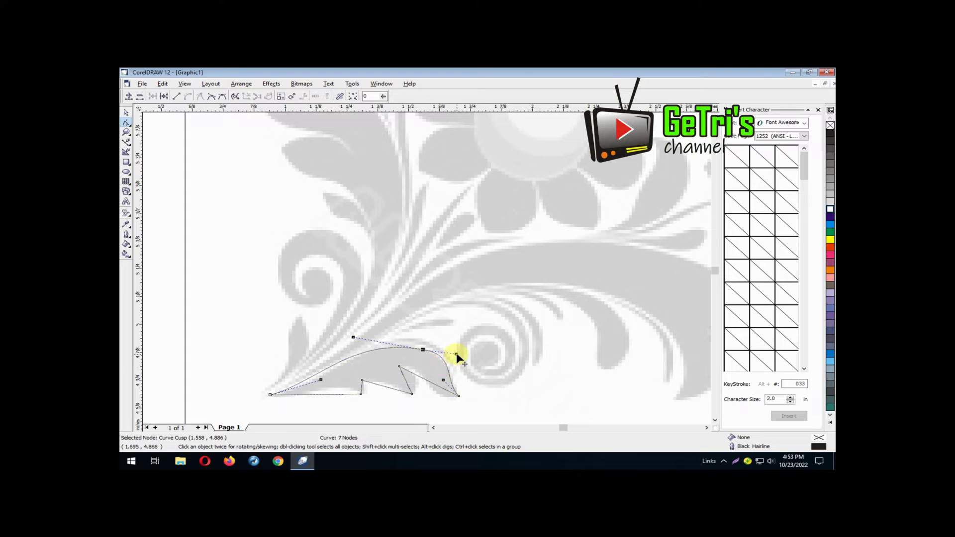
pyautogui.moveTo(455, 355); pyautogui.dragTo(456, 359)
pyautogui.moveTo(353, 337); pyautogui.dragTo(365, 337)
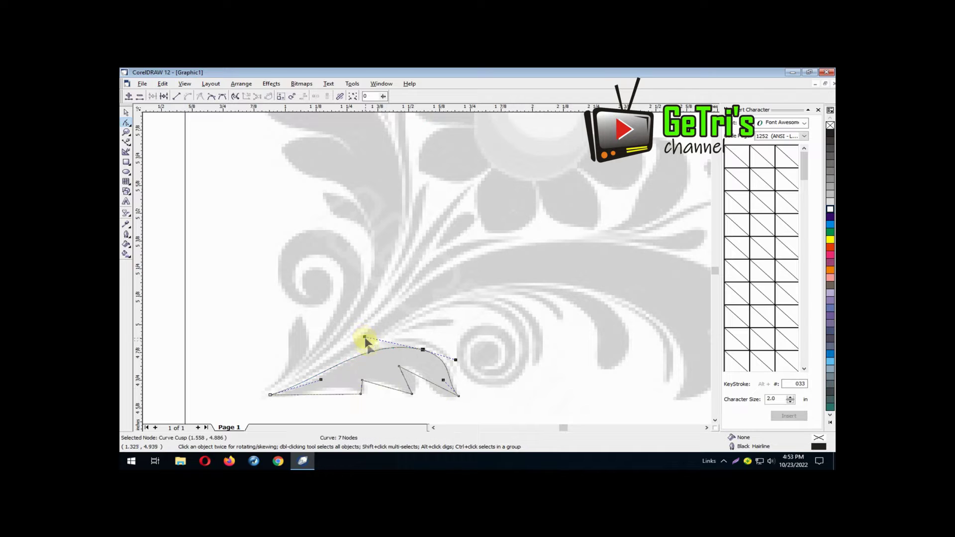
# Step: Curve the notched underside segments of the lowest leaf's outline, back to its pointed start, to match the reference image
pyautogui.click(398, 366)
pyautogui.moveTo(420, 377); pyautogui.dragTo(442, 392)
pyautogui.click(439, 390)
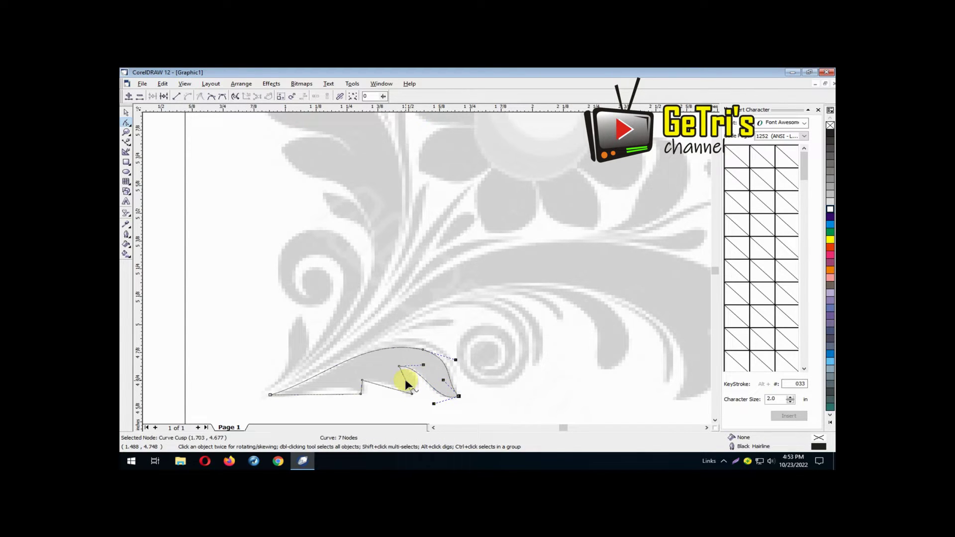
pyautogui.moveTo(405, 379); pyautogui.dragTo(338, 387)
pyautogui.click(360, 393)
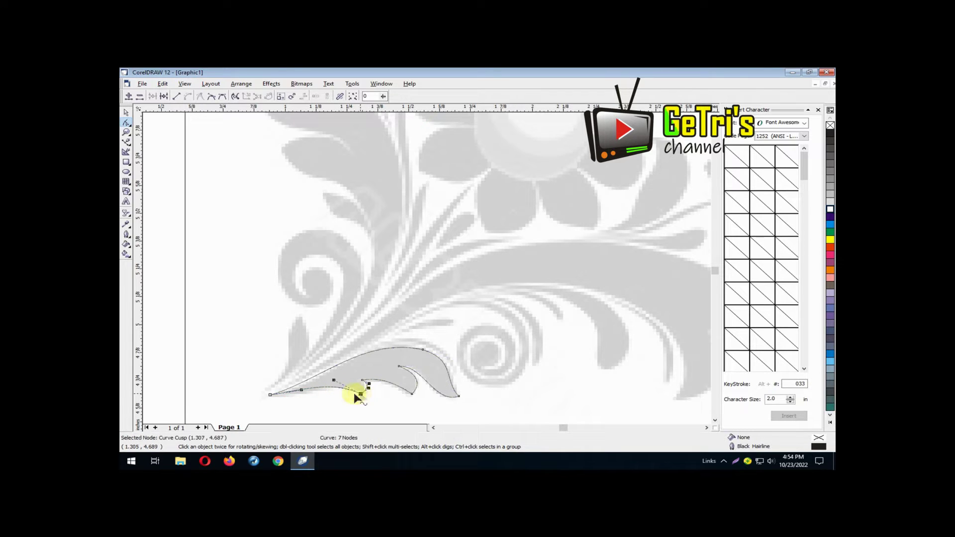
pyautogui.click(304, 391)
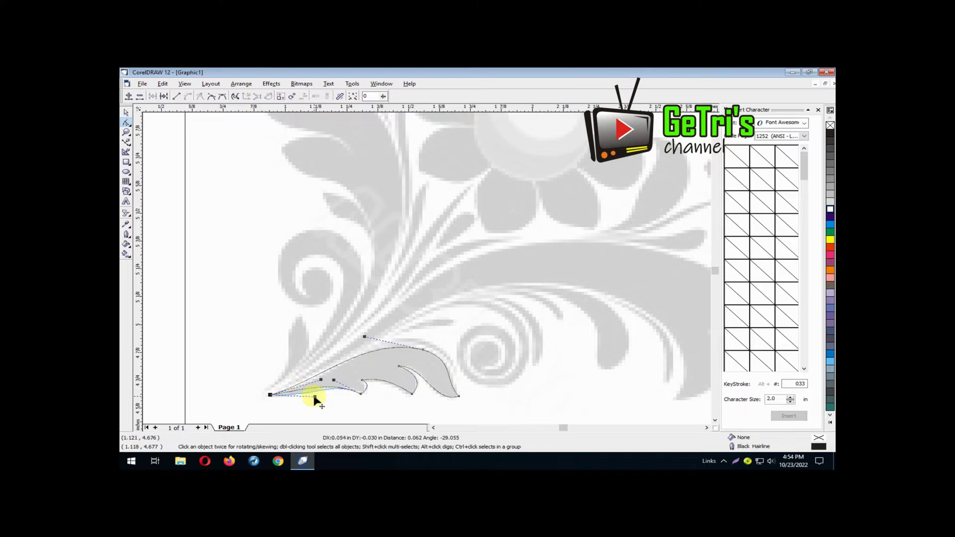
pyautogui.moveTo(334, 383); pyautogui.dragTo(338, 376)
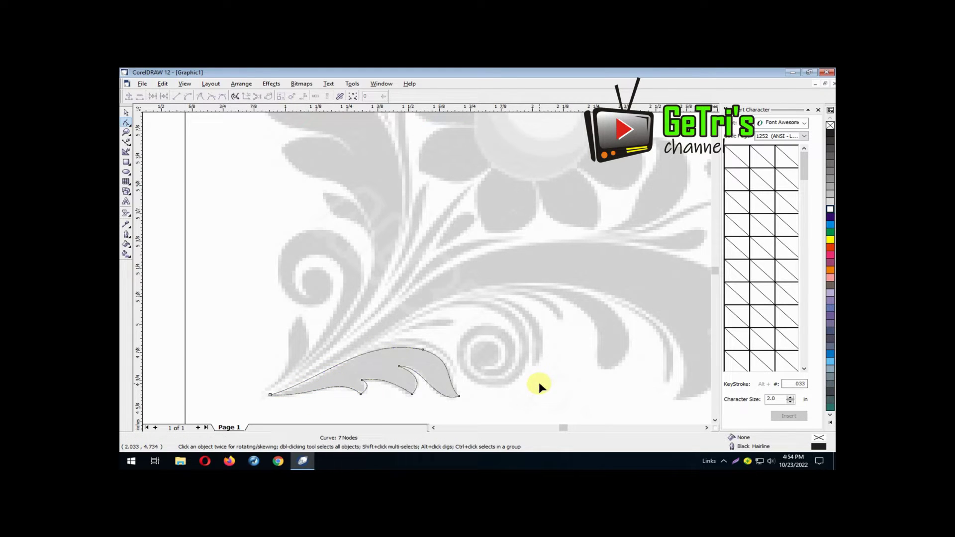
# Step: Draw a closed two-node Bezier outline over the small upright leaf beneath the spiral curl and convert its segments to curves
pyautogui.click(126, 142)
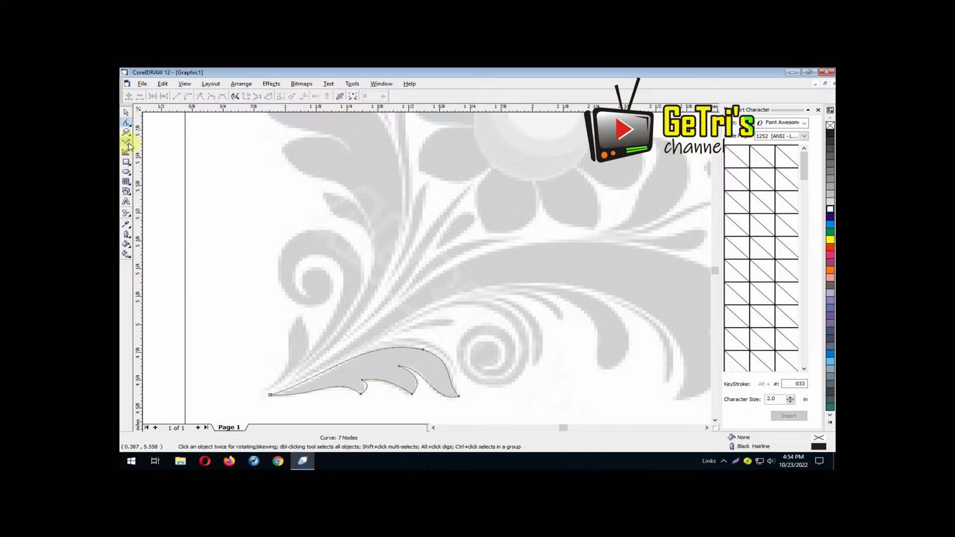
pyautogui.click(268, 388)
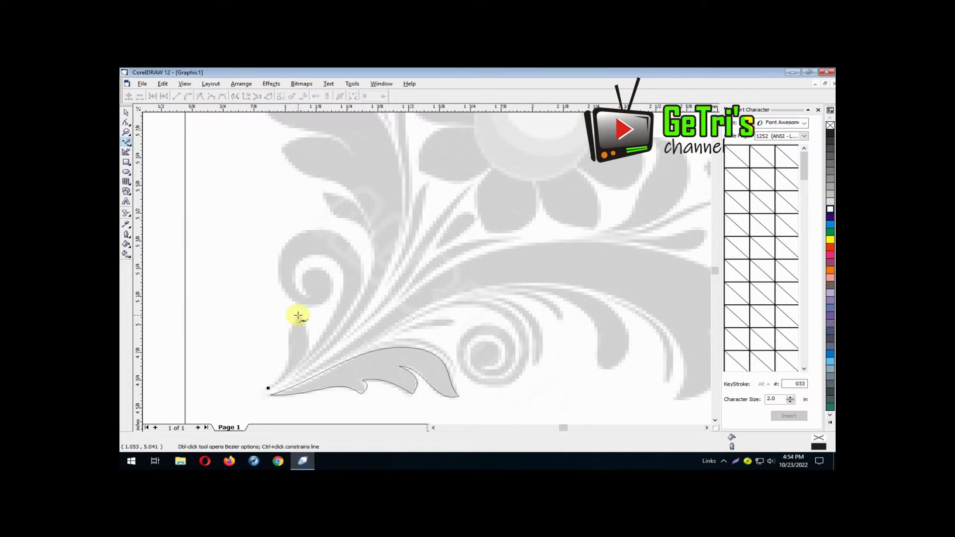
pyautogui.click(298, 314)
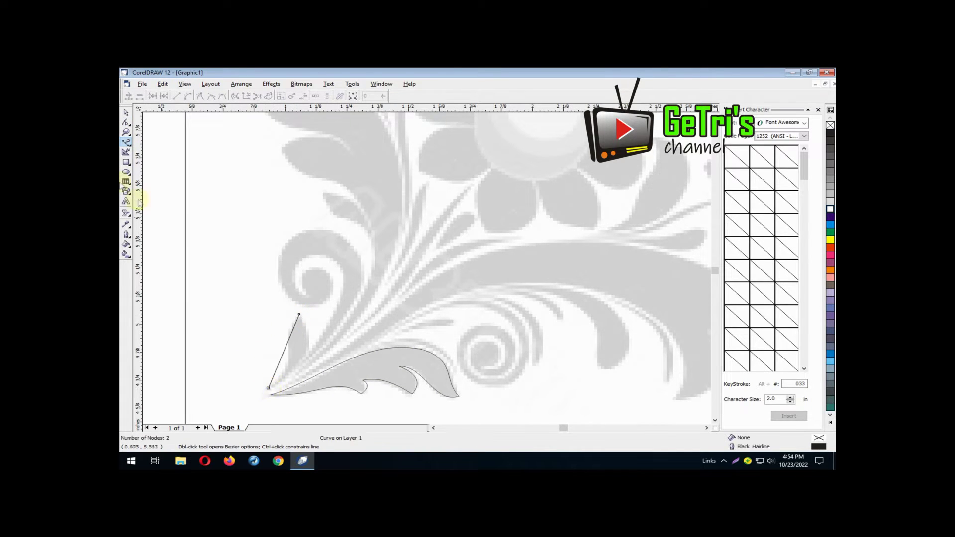
pyautogui.click(126, 122)
pyautogui.moveTo(224, 292); pyautogui.dragTo(318, 400)
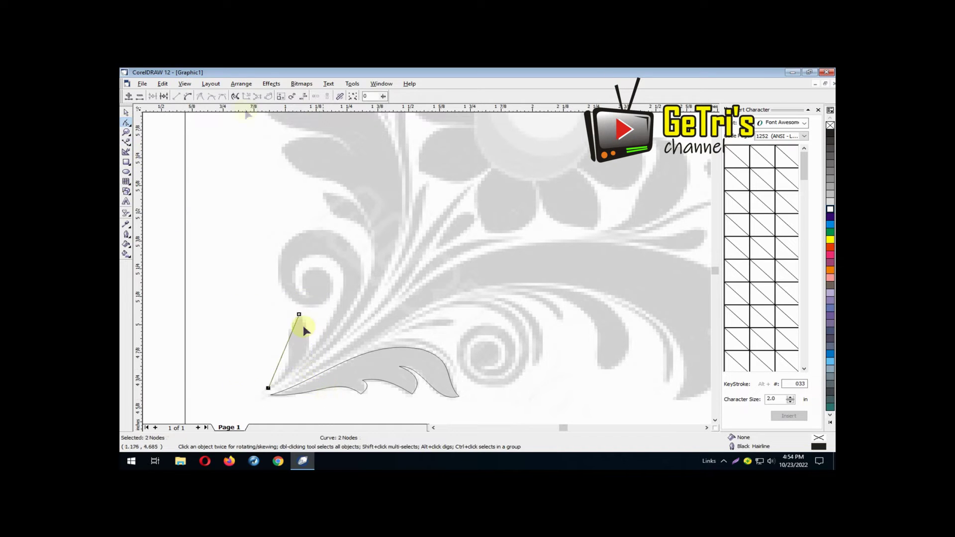
pyautogui.click(188, 97)
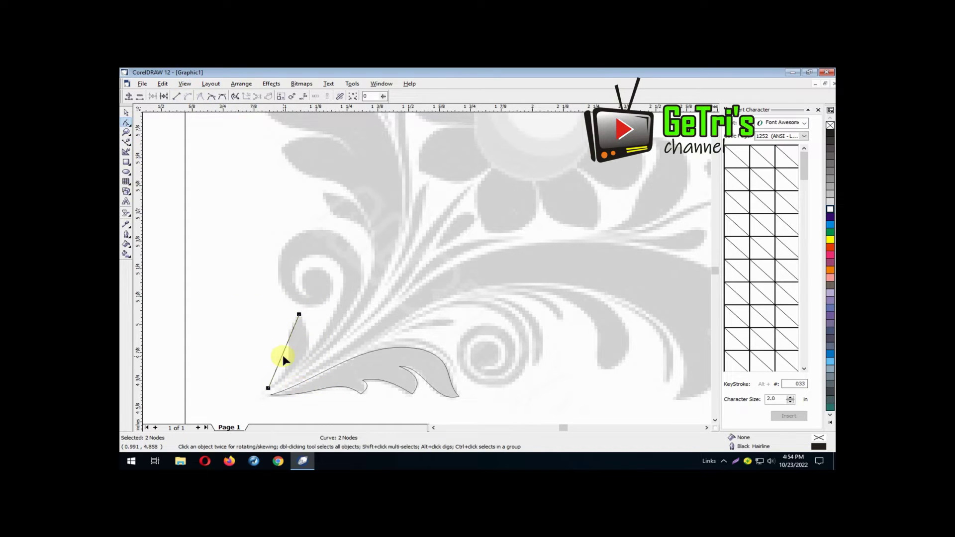
# Step: Bend both sides of the small upright leaf's outline and adjust its tip handles to fit the reference image
pyautogui.moveTo(282, 354); pyautogui.dragTo(305, 347)
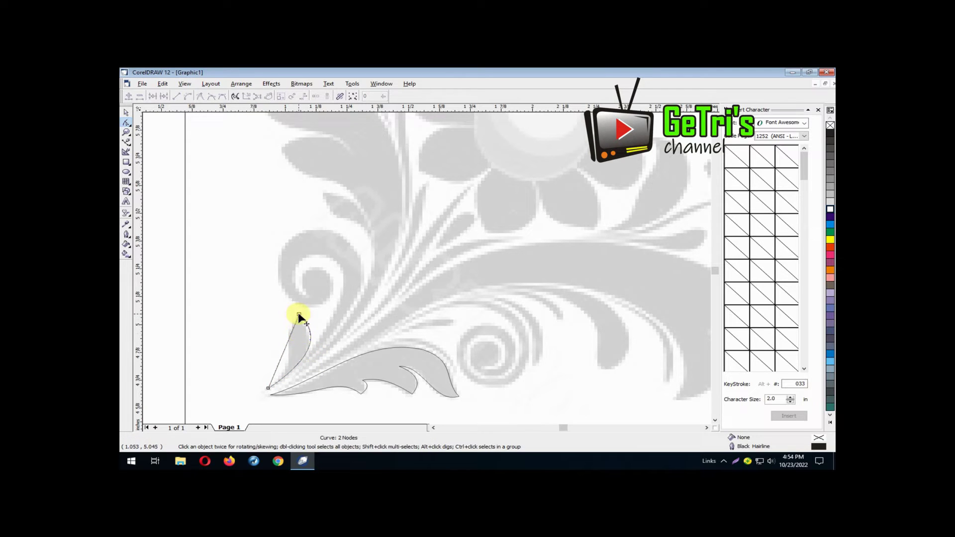
pyautogui.click(298, 314)
pyautogui.click(278, 363)
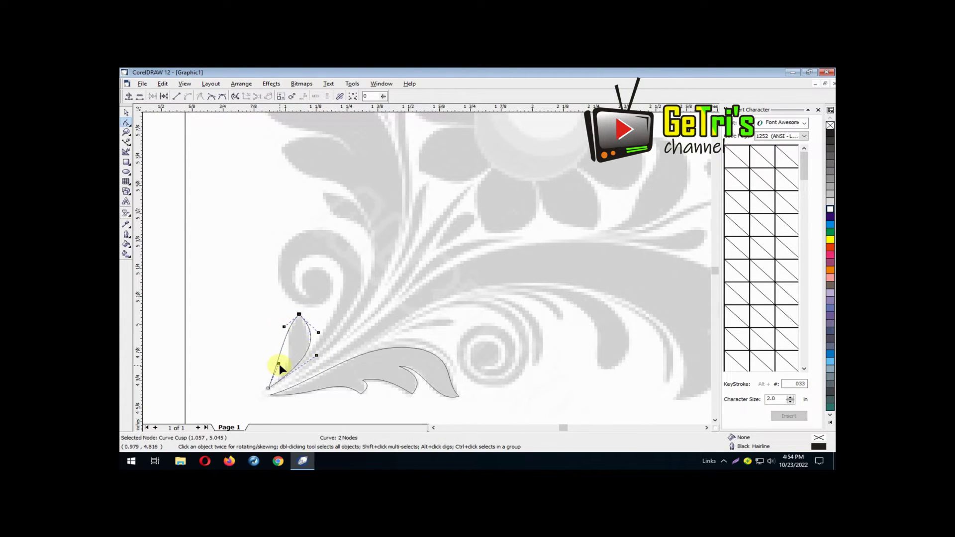
pyautogui.moveTo(290, 362); pyautogui.dragTo(273, 335)
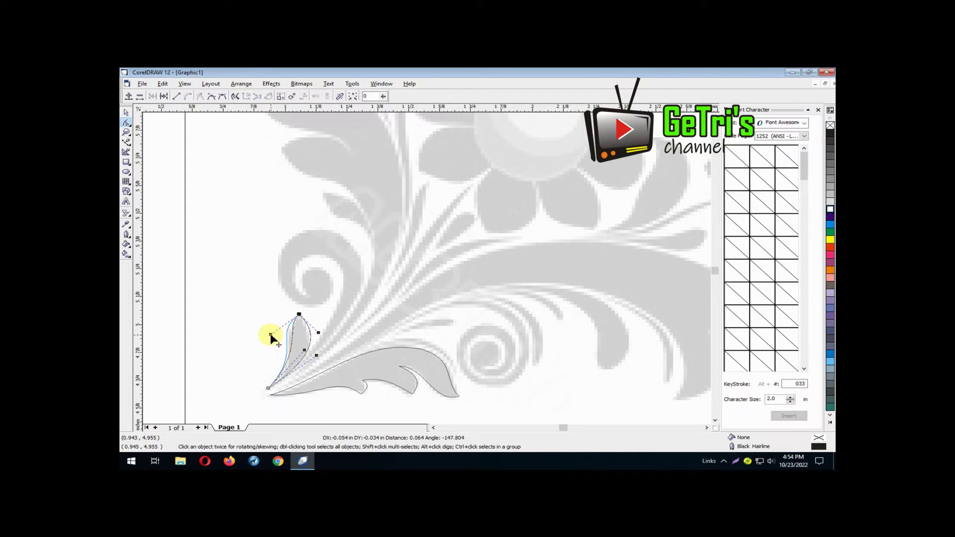
pyautogui.click(388, 303)
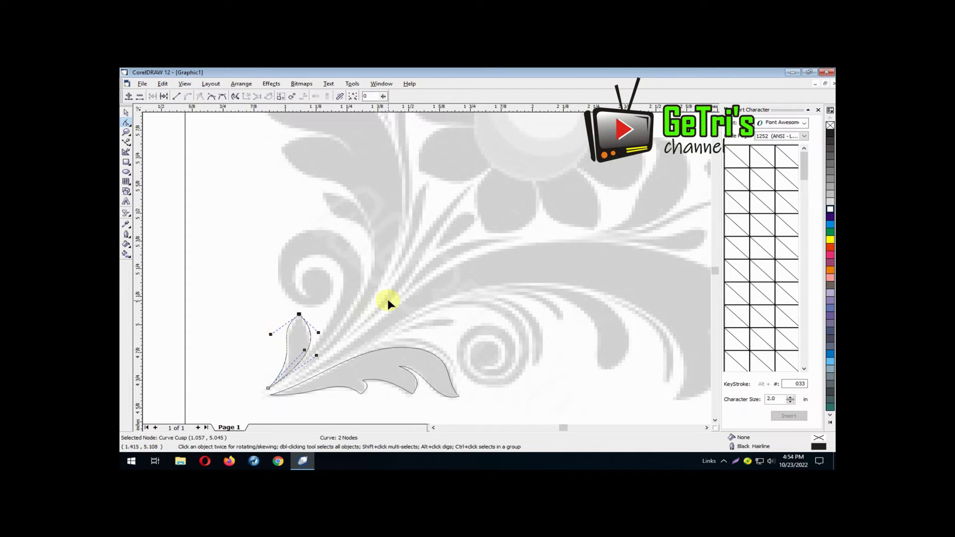
# Step: Draw a closed six-node straight-line Bezier outline over the spiral curl, starting and ending at the ornament's lower-left point
pyautogui.click(126, 142)
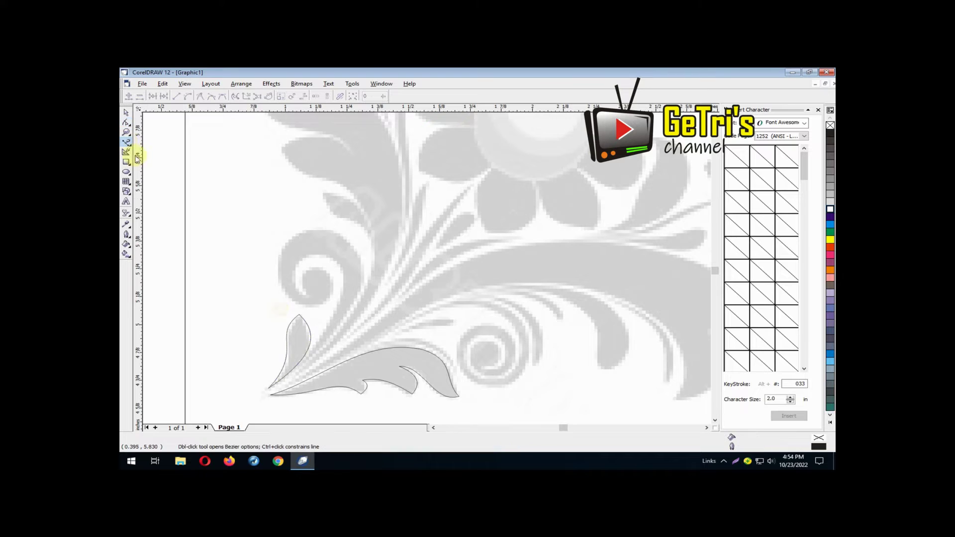
pyautogui.click(271, 394)
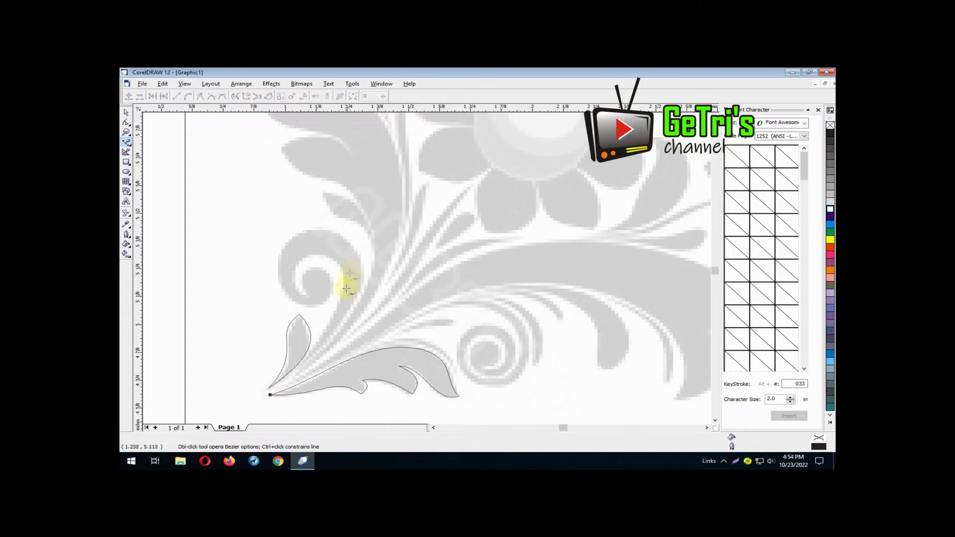
pyautogui.click(329, 256)
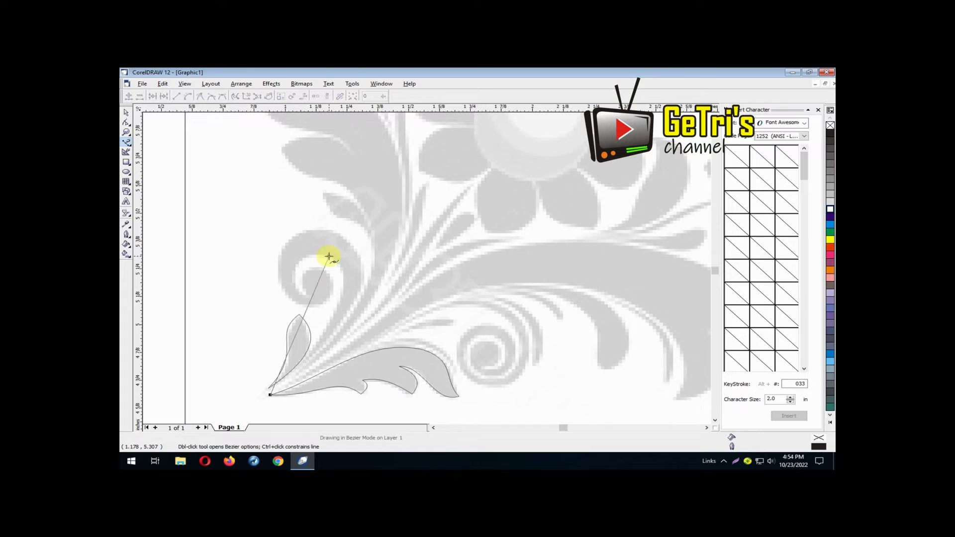
pyautogui.click(303, 294)
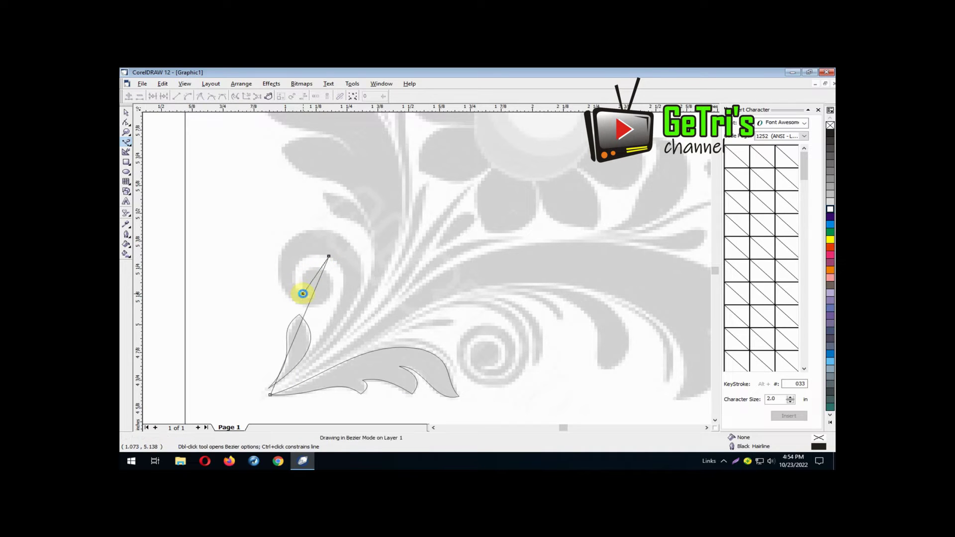
pyautogui.click(334, 287)
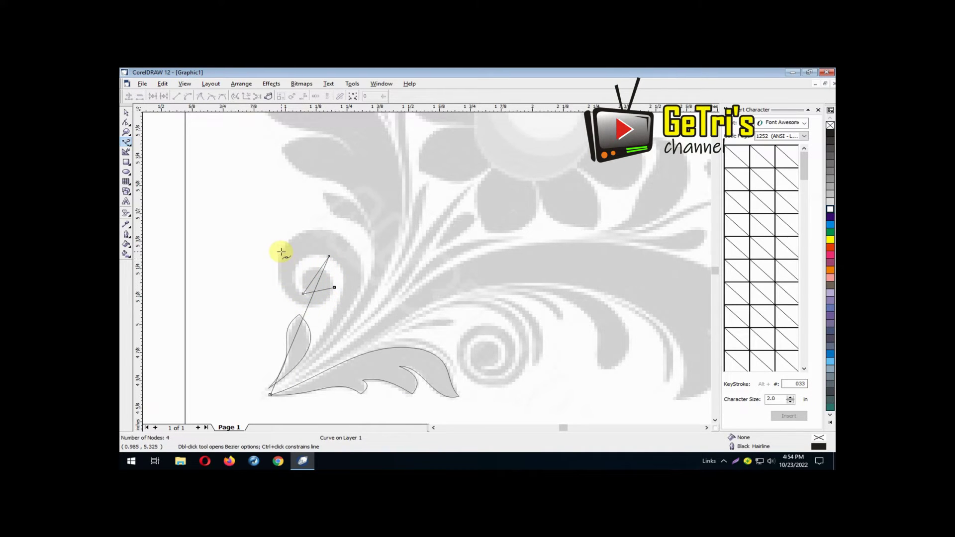
pyautogui.click(281, 251)
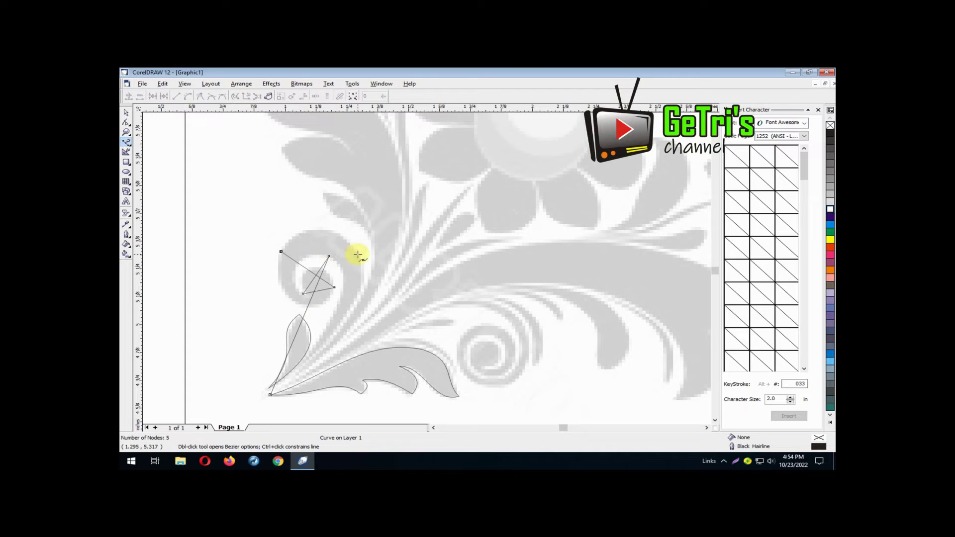
pyautogui.click(270, 395)
pyautogui.click(125, 122)
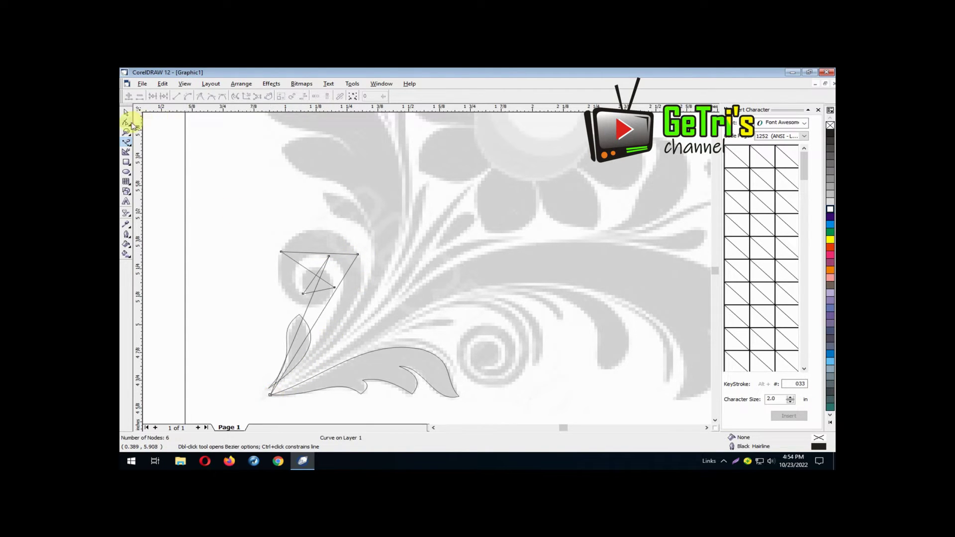
# Step: Convert all segments of the spiral curl's outline to curves and bend them to follow the curl and its stem
pyautogui.moveTo(238, 212); pyautogui.dragTo(377, 404)
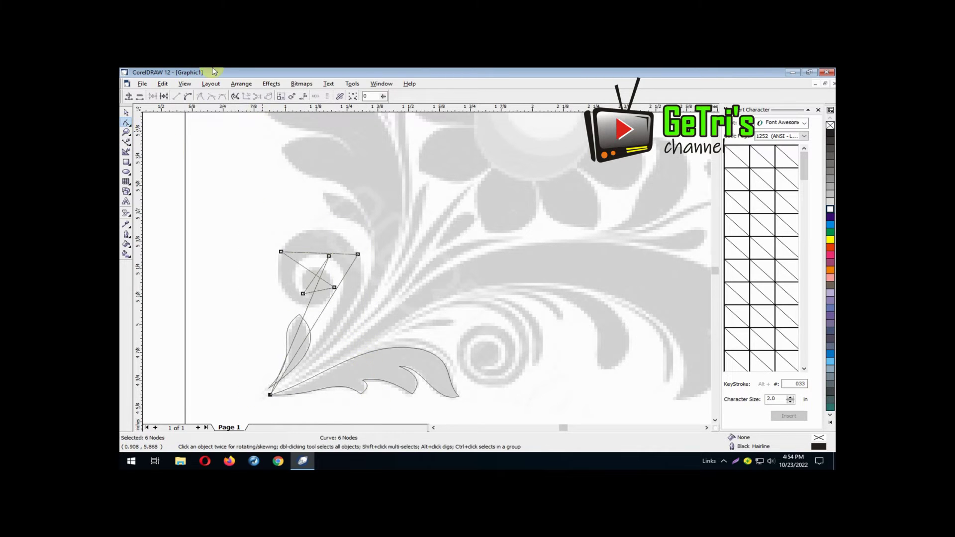
pyautogui.click(189, 97)
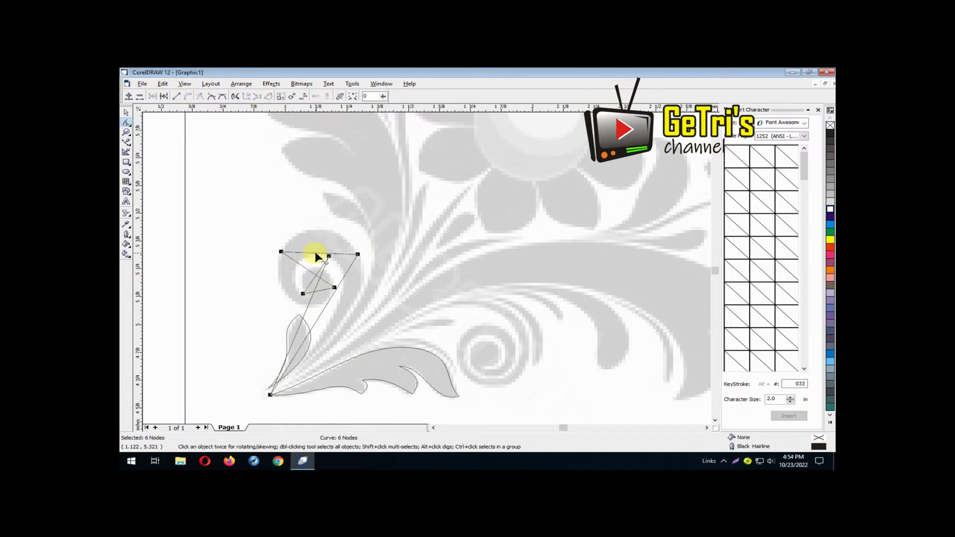
pyautogui.moveTo(315, 255); pyautogui.dragTo(314, 225)
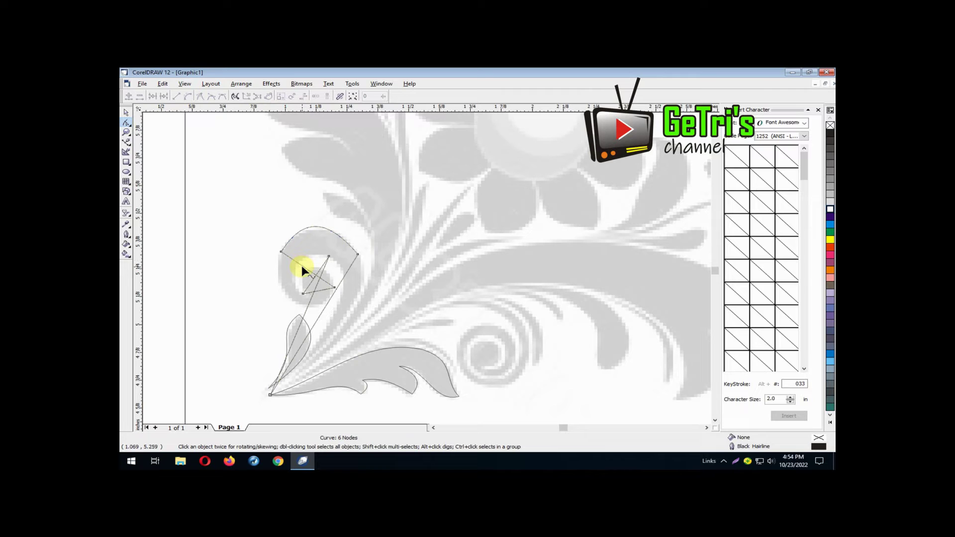
pyautogui.moveTo(303, 264)
pyautogui.mouseDown()
pyautogui.moveTo(292, 300)
pyautogui.moveTo(301, 266)
pyautogui.mouseUp()
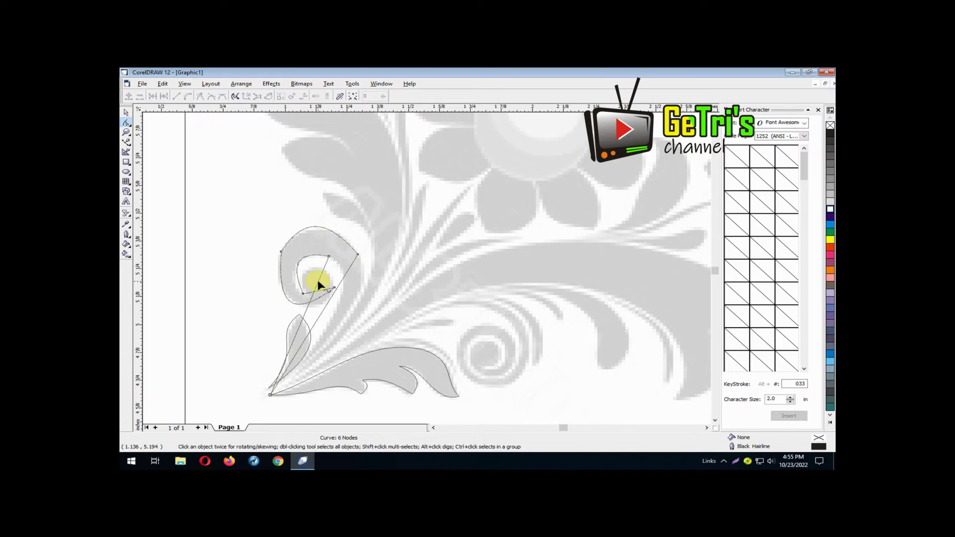
pyautogui.moveTo(327, 302); pyautogui.dragTo(317, 268)
pyautogui.moveTo(307, 309); pyautogui.dragTo(341, 294)
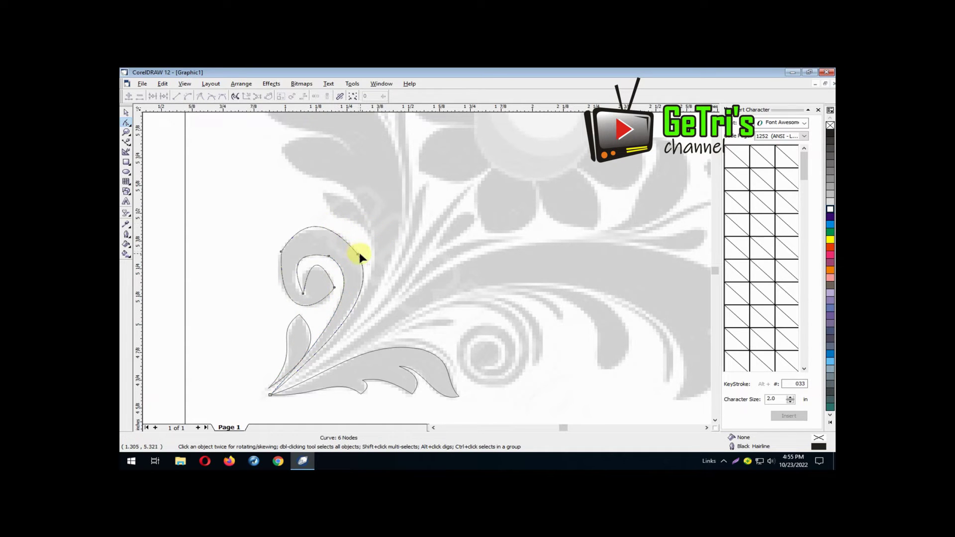
# Step: Adjust the node handles along the spiral curl's outer arc to round it to the reference image
pyautogui.click(358, 255)
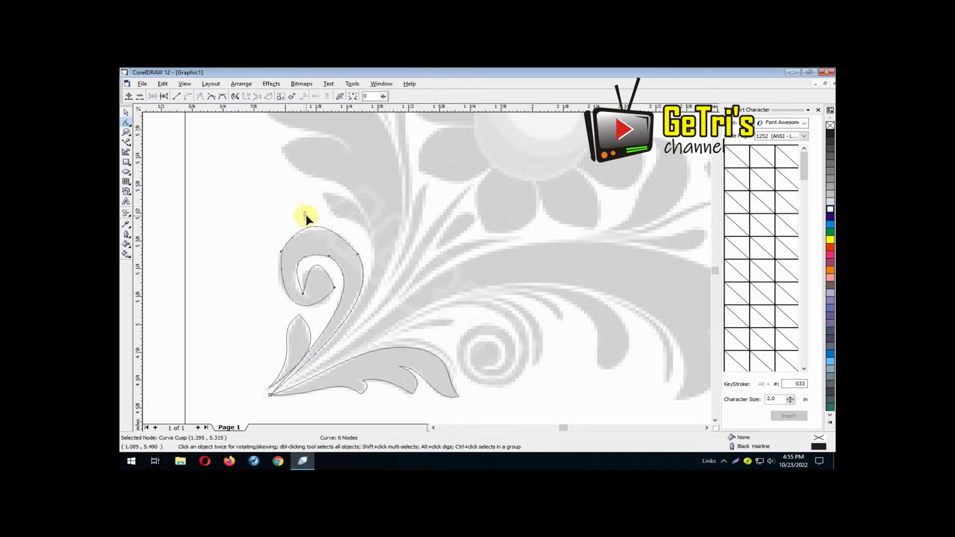
pyautogui.click(281, 252)
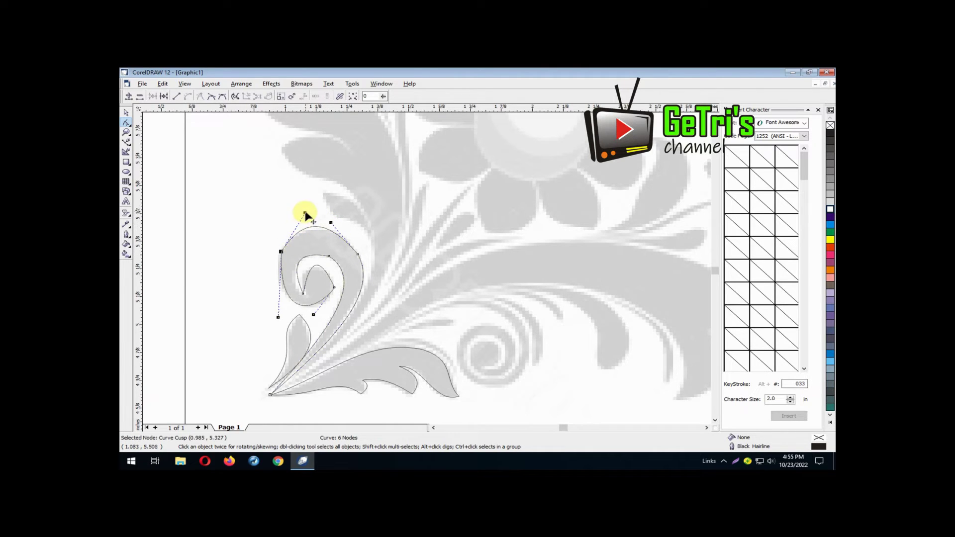
pyautogui.moveTo(305, 214); pyautogui.dragTo(337, 220)
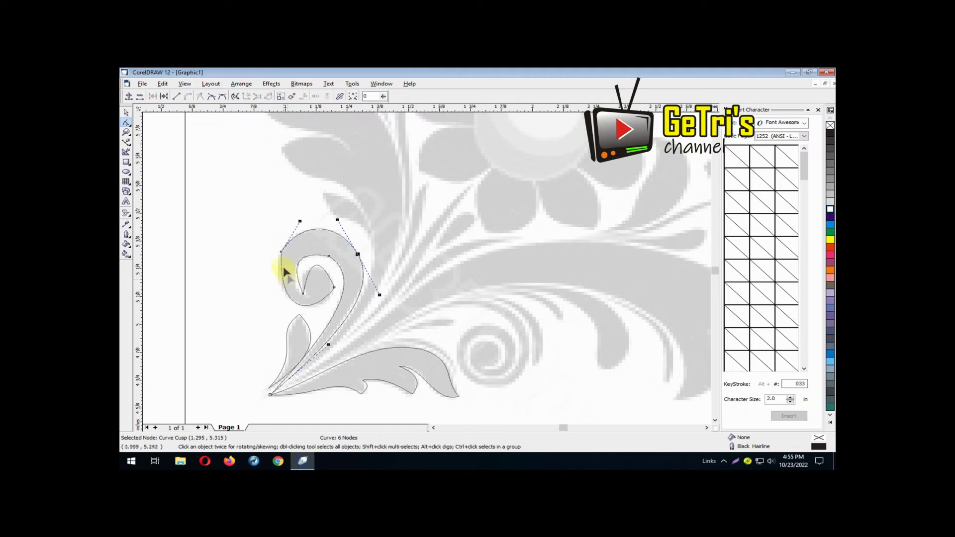
pyautogui.moveTo(280, 250); pyautogui.dragTo(261, 289)
pyautogui.moveTo(313, 314); pyautogui.dragTo(309, 330)
# Step: Refine the handles on the spiral curl's inner arc and round core, and bend its lower outer edge to match the reference
pyautogui.moveTo(321, 256); pyautogui.dragTo(280, 267)
pyautogui.click(331, 258)
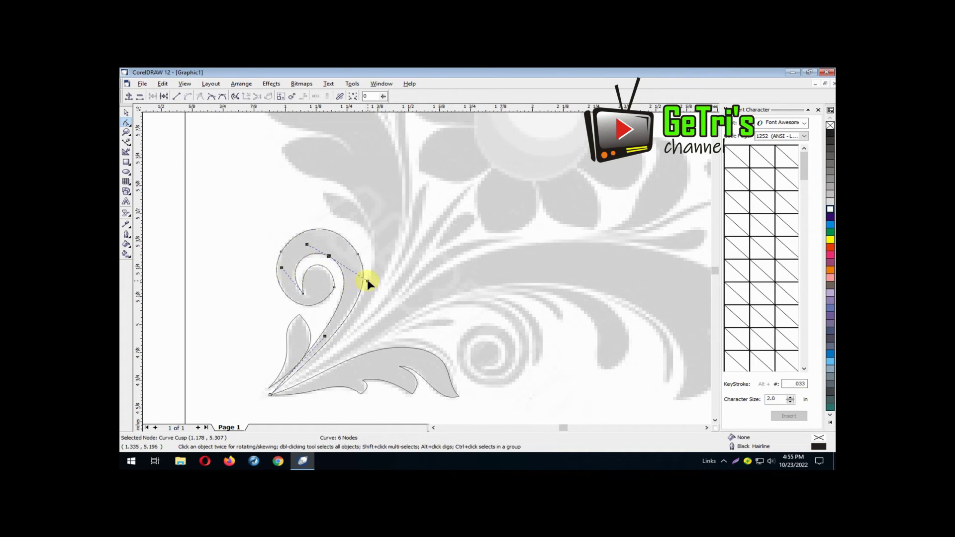
pyautogui.moveTo(367, 281); pyautogui.dragTo(369, 276)
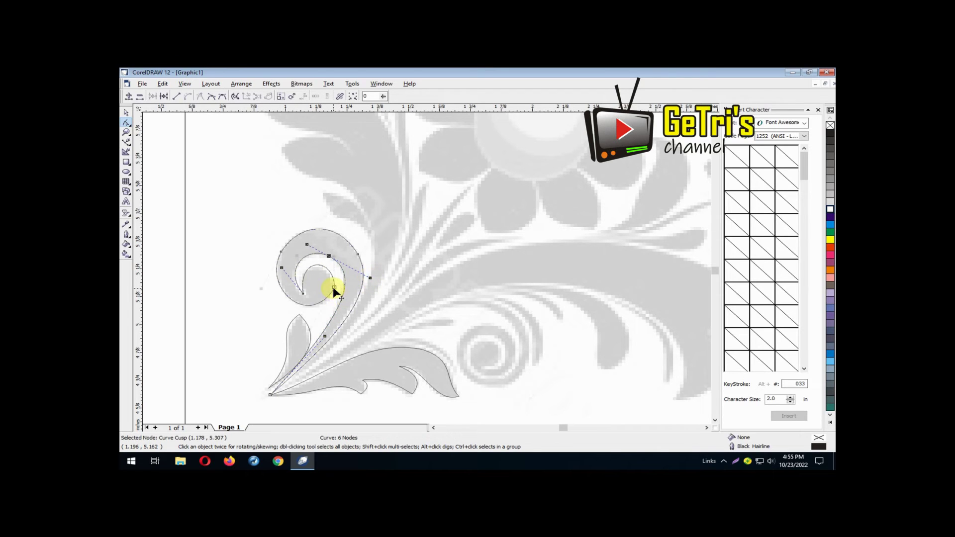
pyautogui.click(333, 287)
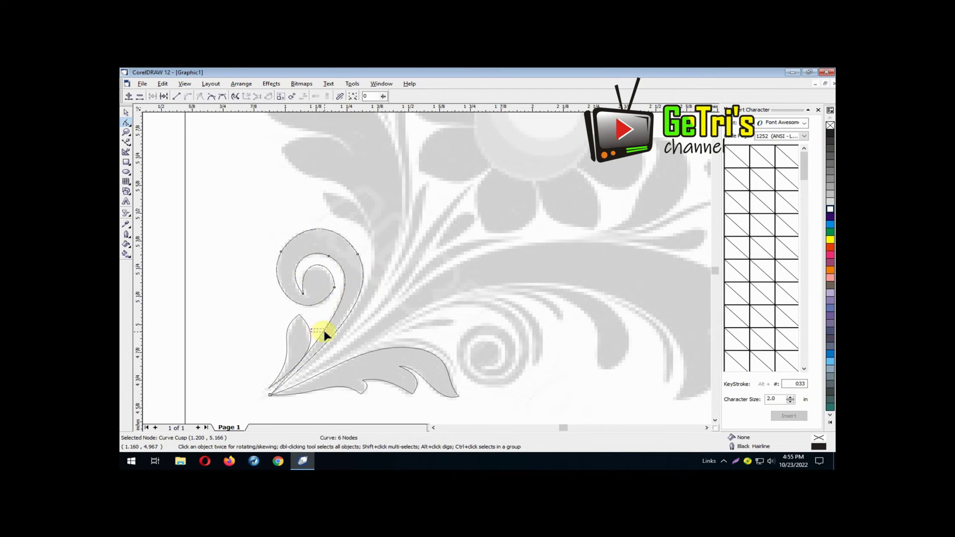
pyautogui.click(334, 287)
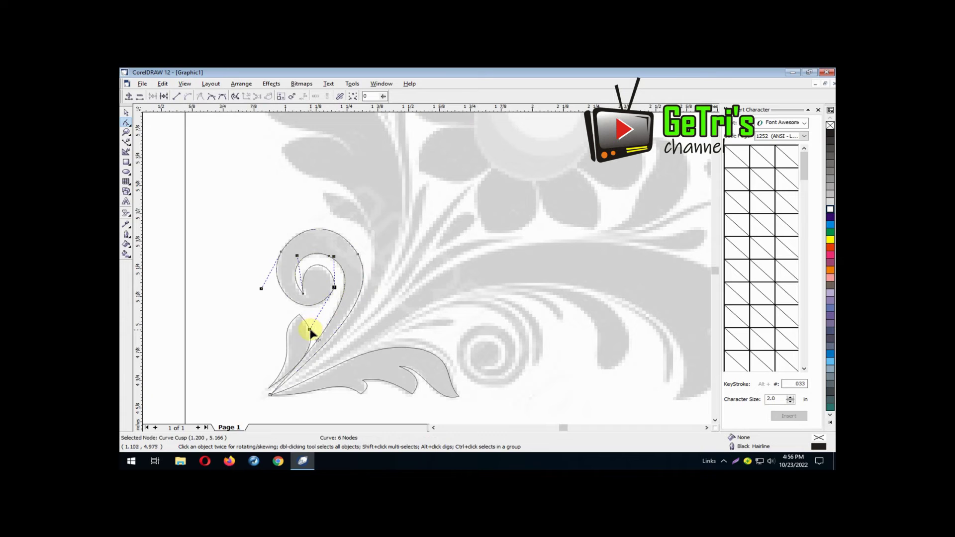
pyautogui.moveTo(311, 331); pyautogui.dragTo(331, 328)
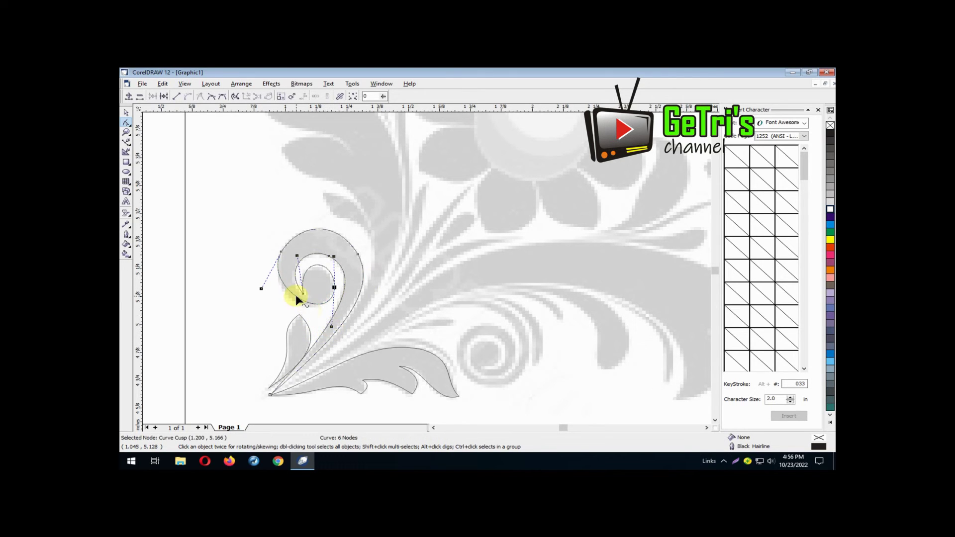
pyautogui.moveTo(295, 294); pyautogui.dragTo(291, 297)
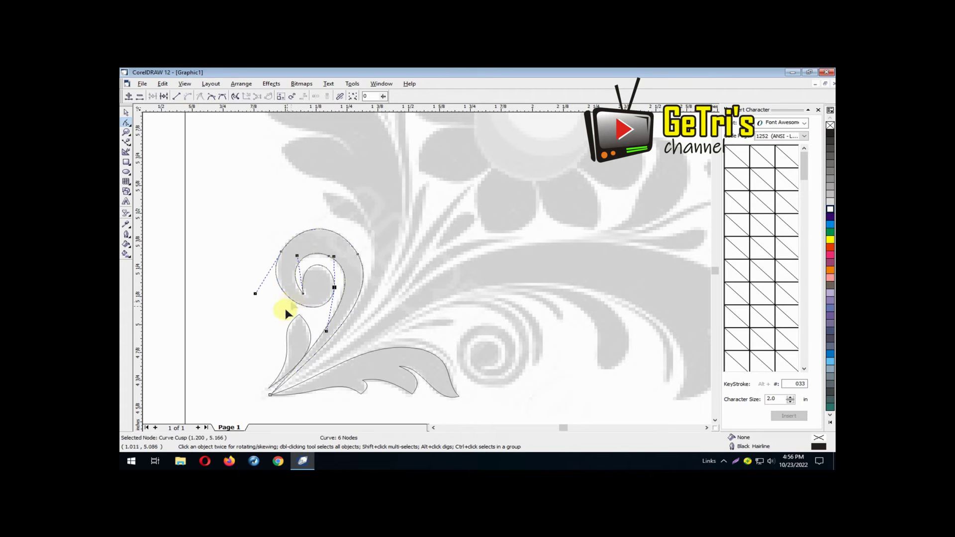
# Step: Toggle the Snap To Objects option and clear the node selection
pyautogui.click(185, 84)
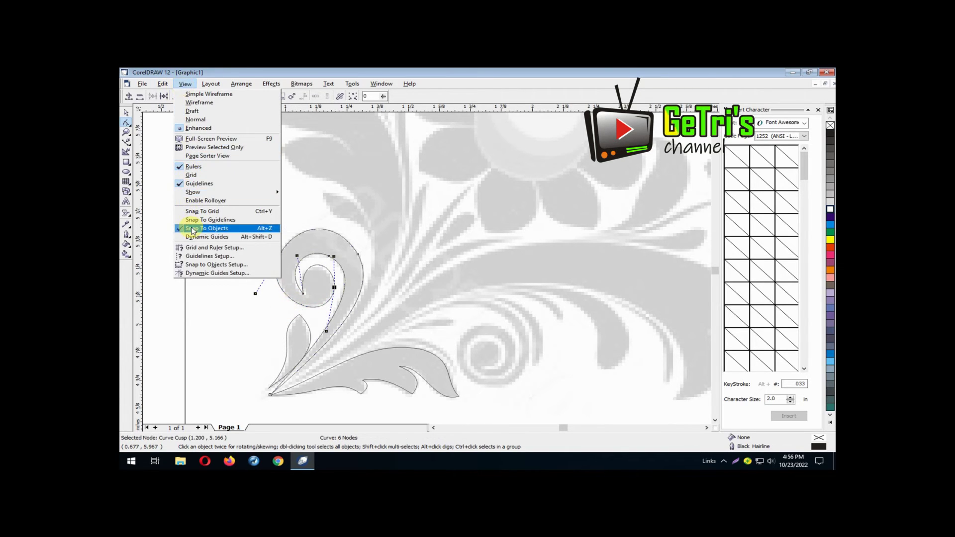
pyautogui.click(190, 228)
pyautogui.click(227, 234)
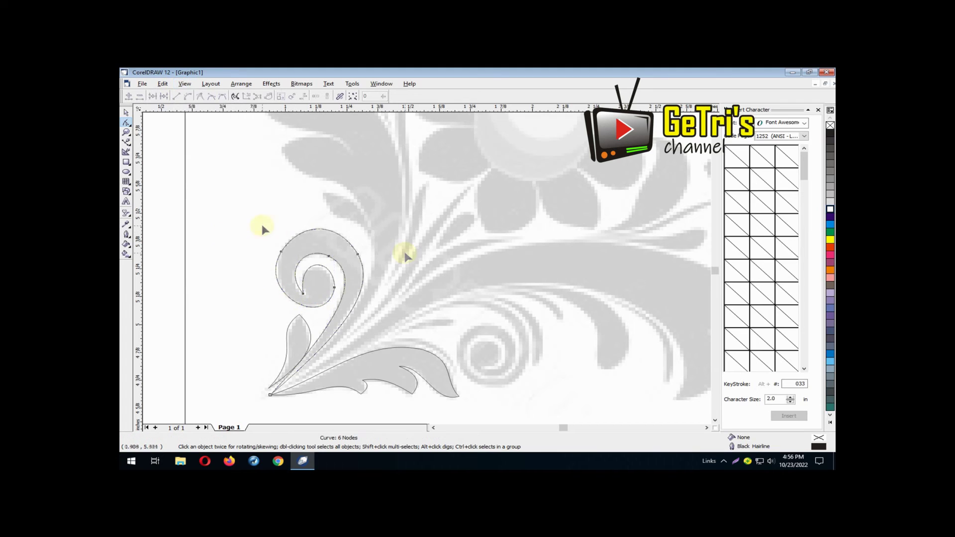
# Step: Select the three traced outlines of the curl and two leaves together and fill them with Gold
pyautogui.click(126, 114)
pyautogui.moveTo(158, 194); pyautogui.dragTo(484, 411)
pyautogui.click(211, 279)
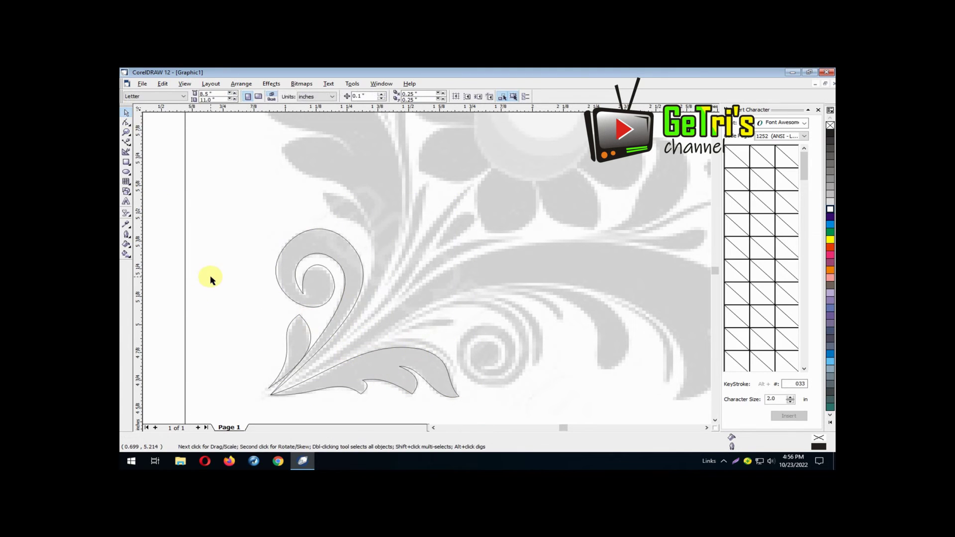
pyautogui.click(332, 323)
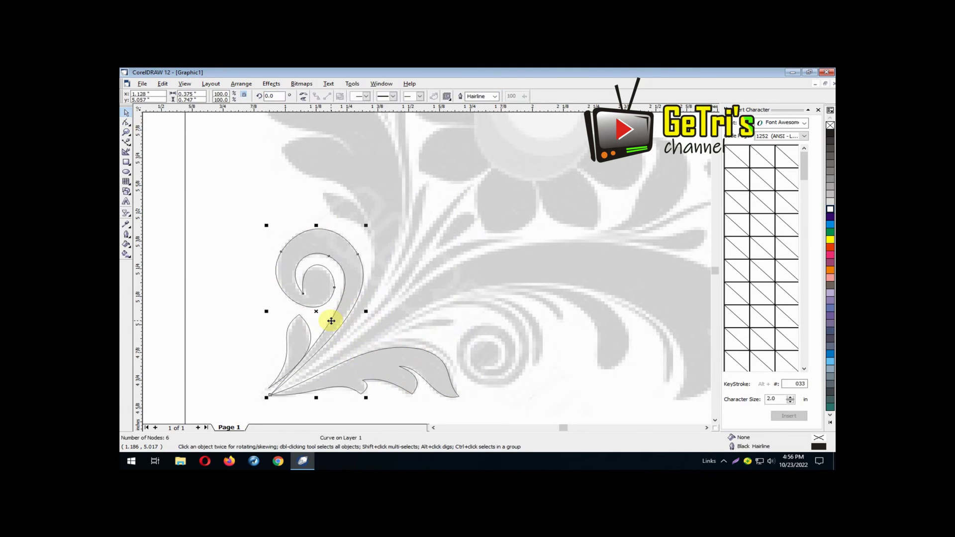
pyautogui.click(200, 283)
pyautogui.moveTo(160, 205); pyautogui.dragTo(478, 419)
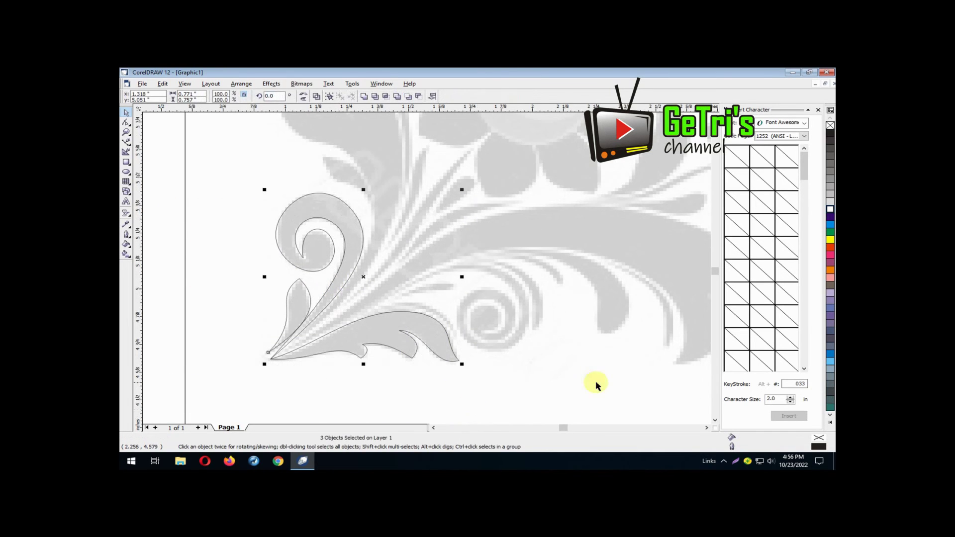
pyautogui.click(830, 423)
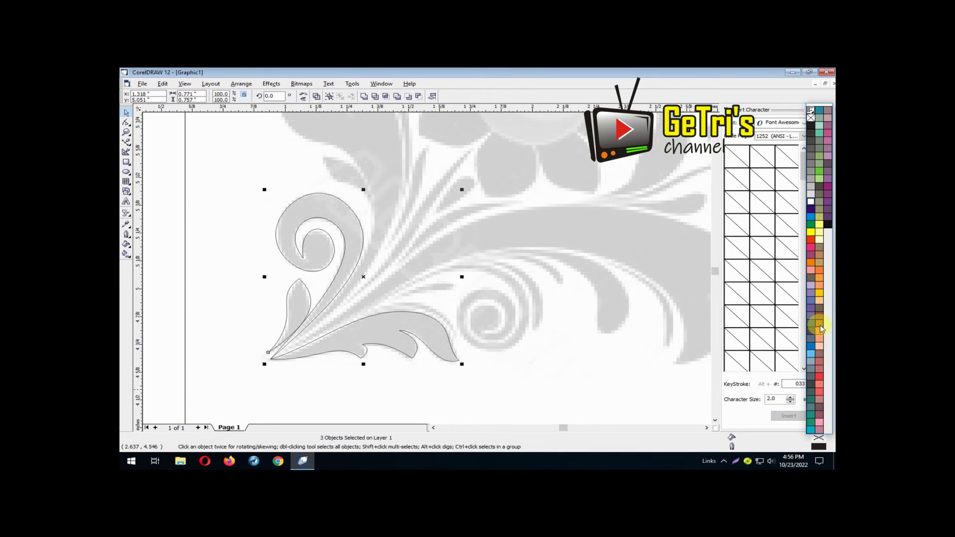
pyautogui.click(819, 262)
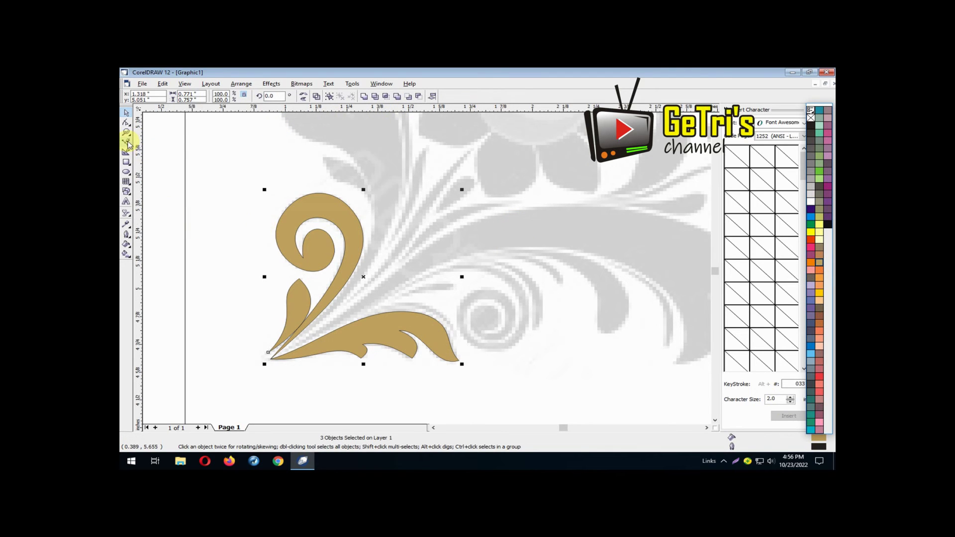
# Step: Remove the outline from the three gold shapes and deselect them
pyautogui.click(127, 235)
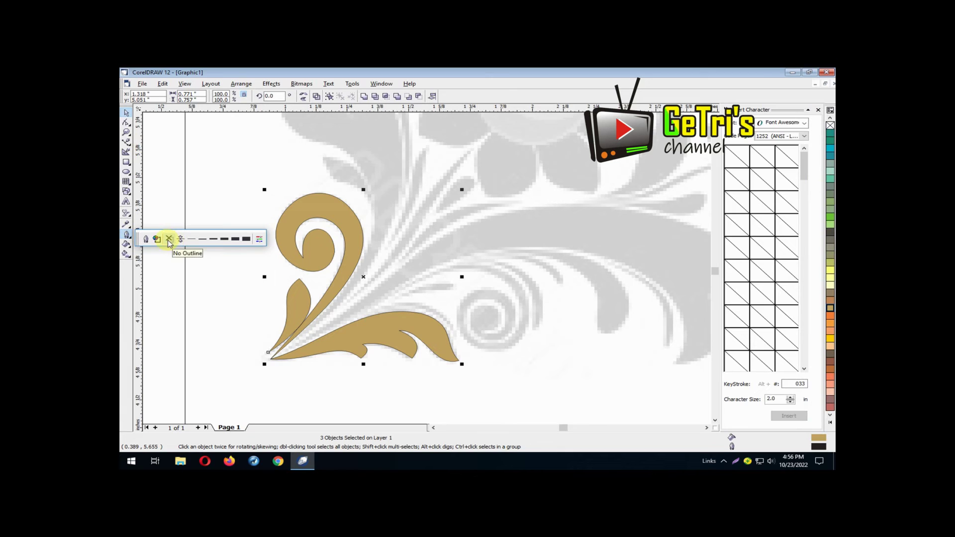
pyautogui.click(169, 240)
pyautogui.click(168, 275)
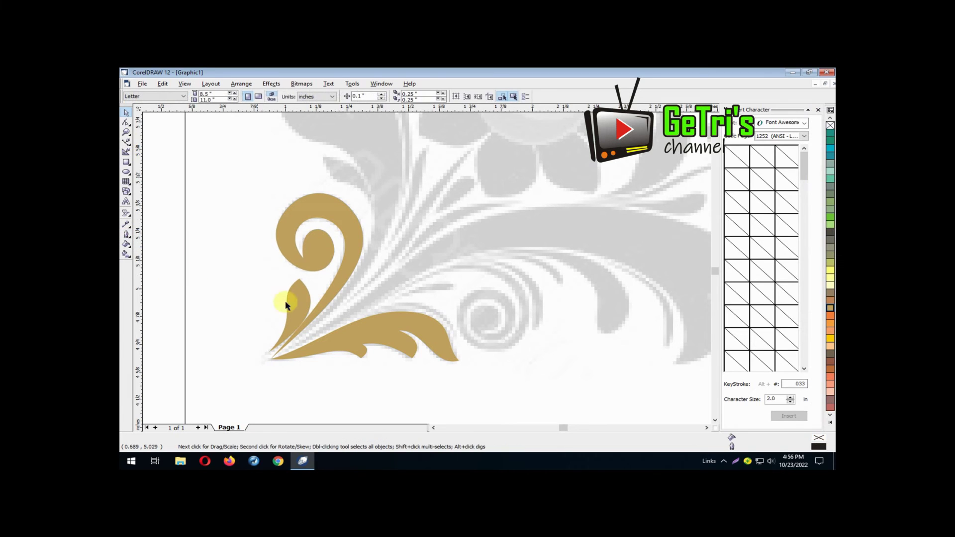
pyautogui.click(322, 310)
pyautogui.click(127, 124)
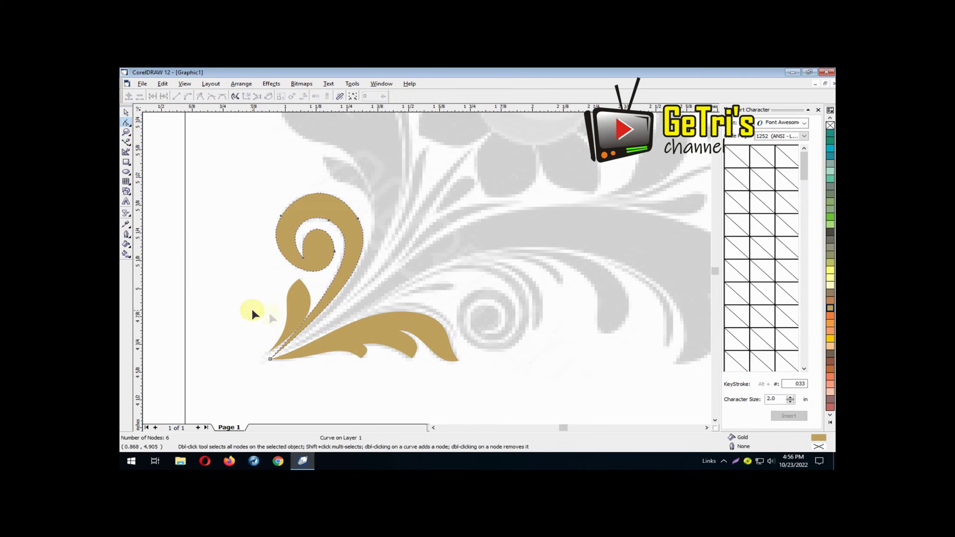
pyautogui.click(270, 358)
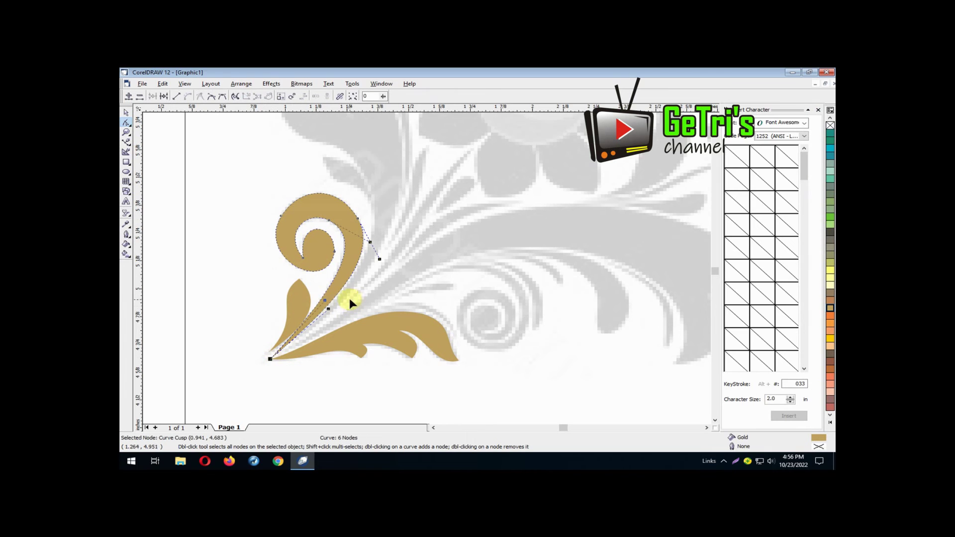
pyautogui.click(126, 115)
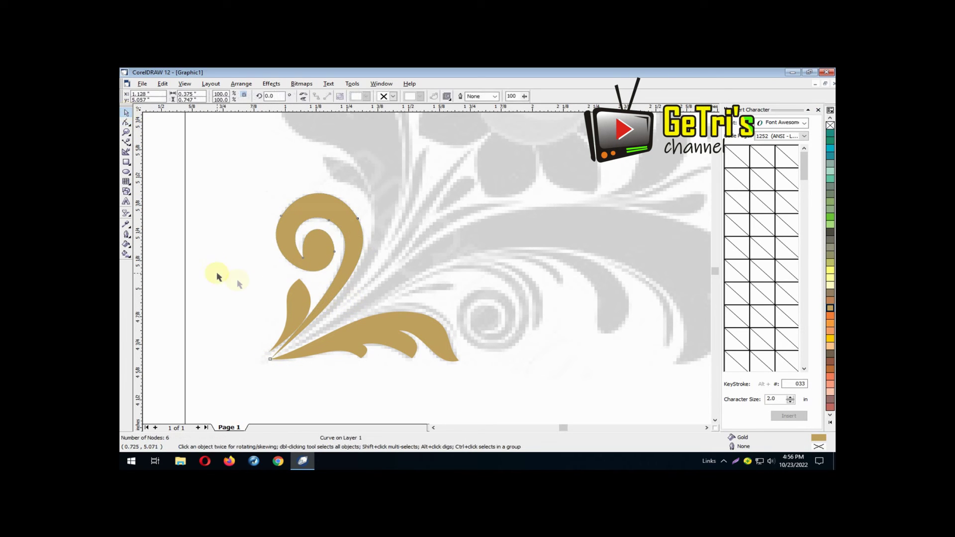
# Step: Shift the small upright leaf slightly away from the curl's stem and rotate it counterclockwise by about 6.85 degrees
pyautogui.click(297, 303)
pyautogui.moveTo(298, 302); pyautogui.dragTo(293, 300)
pyautogui.click(293, 301)
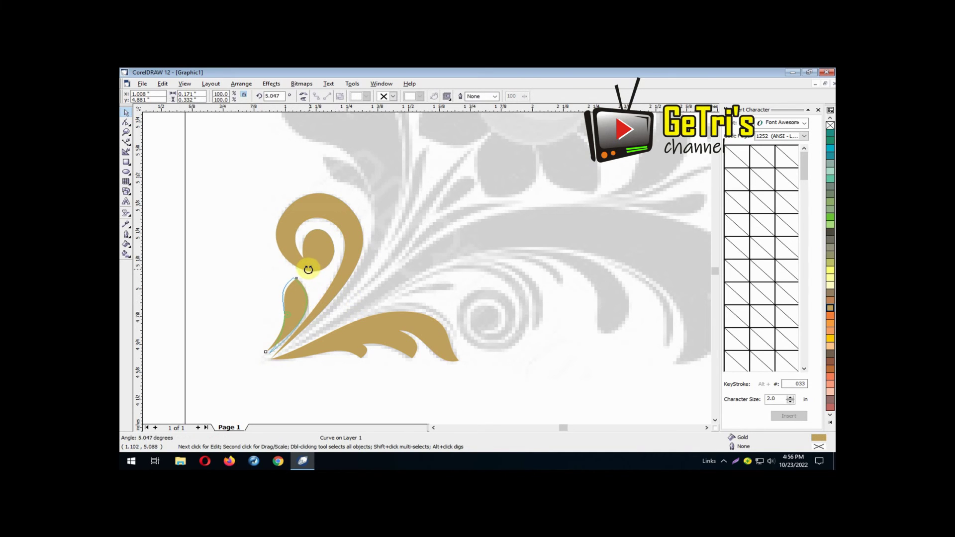
pyautogui.moveTo(307, 269); pyautogui.dragTo(288, 301)
pyautogui.click(298, 308)
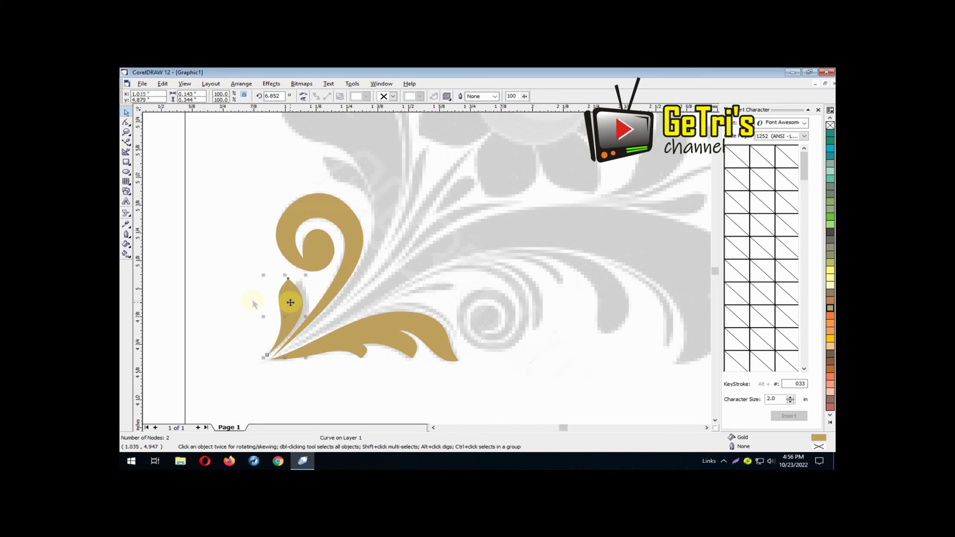
pyautogui.click(252, 303)
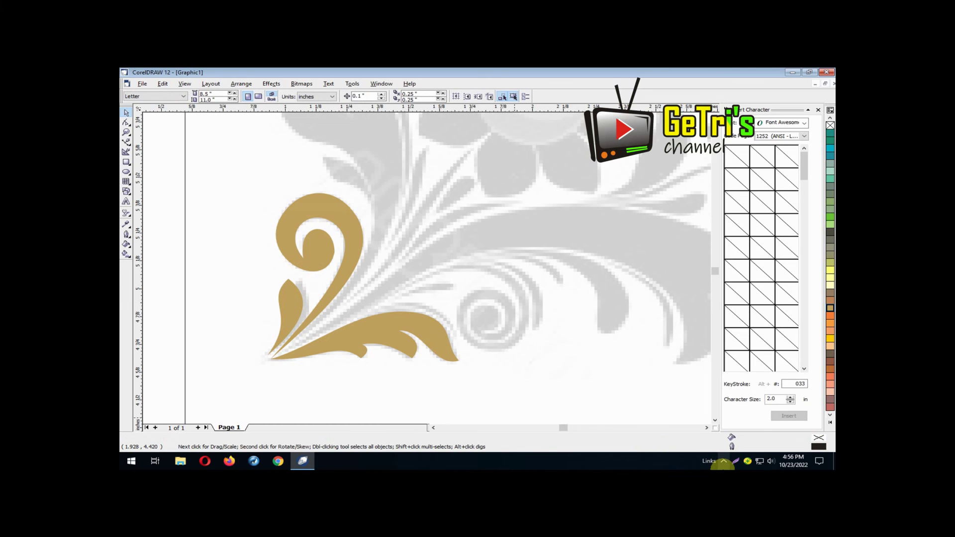
pyautogui.click(721, 461)
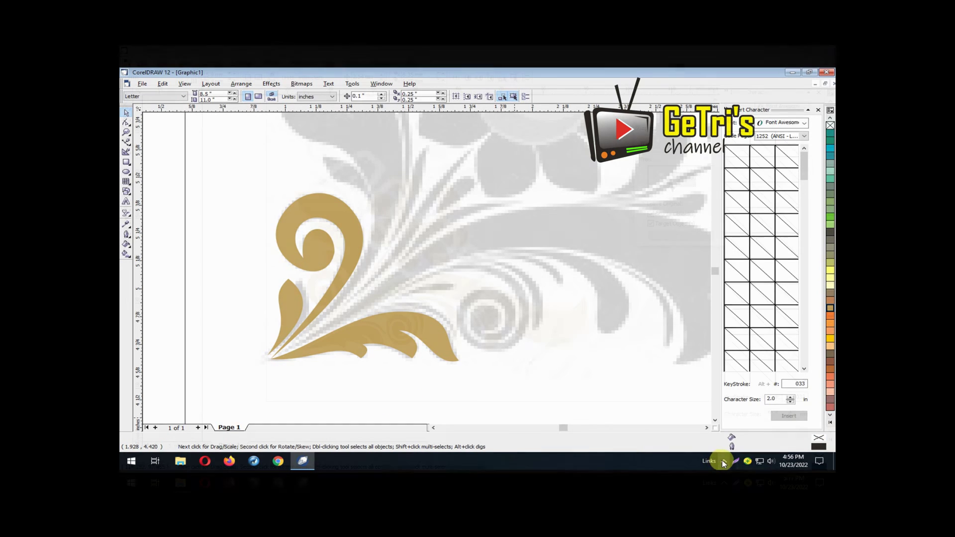